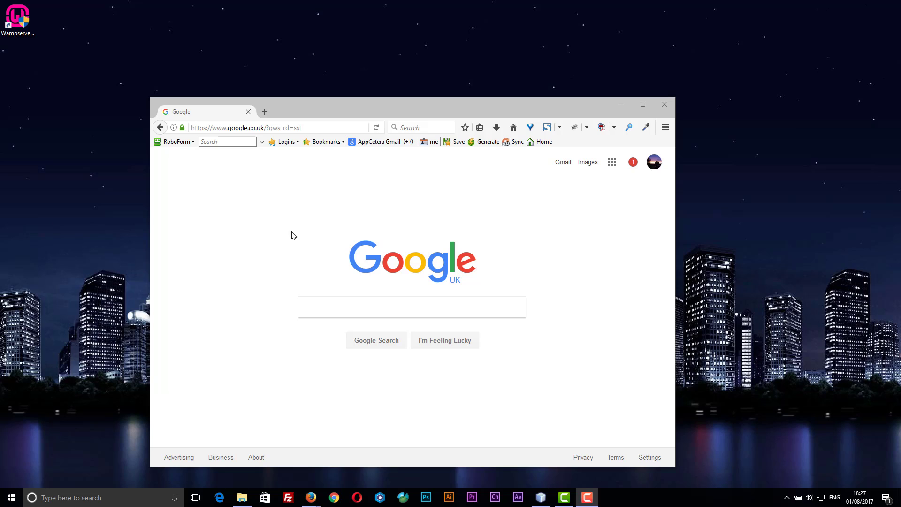
Open the PHP for Windows website at windows.php.net
{"action": "left_click", "coordinate": [319, 126]}
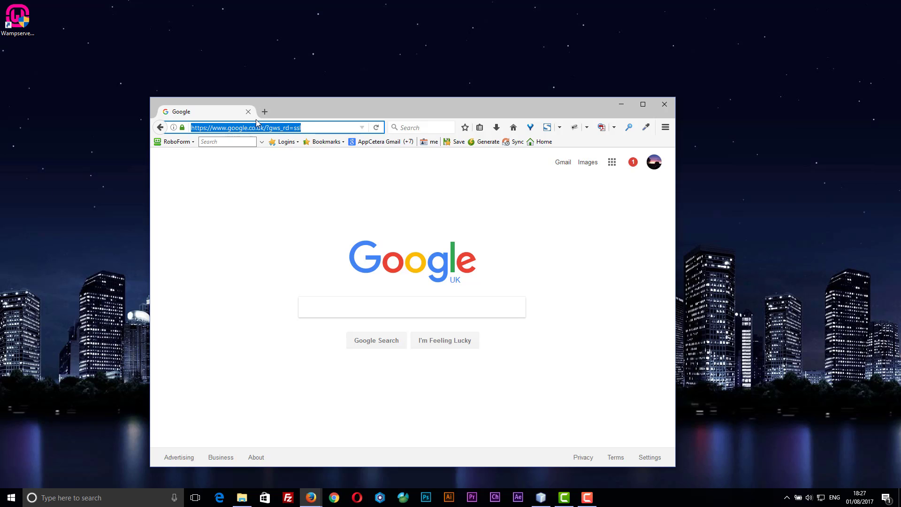
{"action": "type", "text": "windows"}
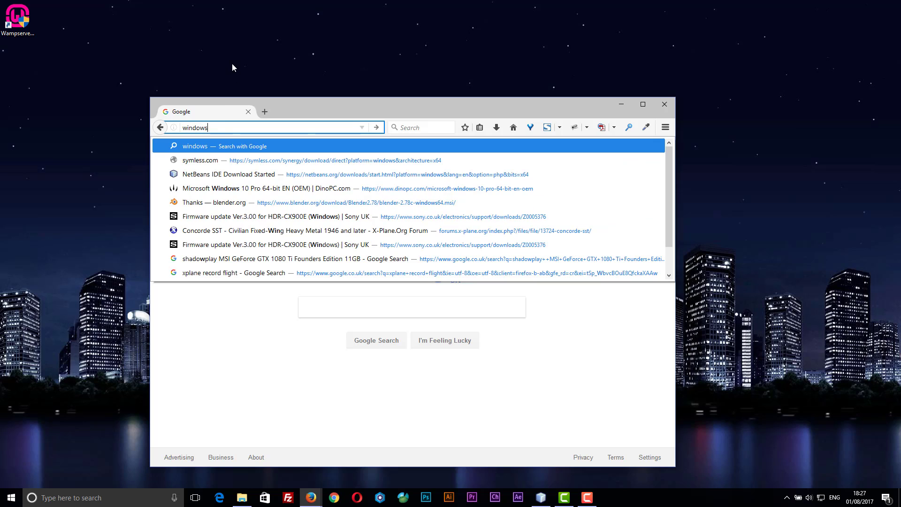
{"action": "type", "text": "."}
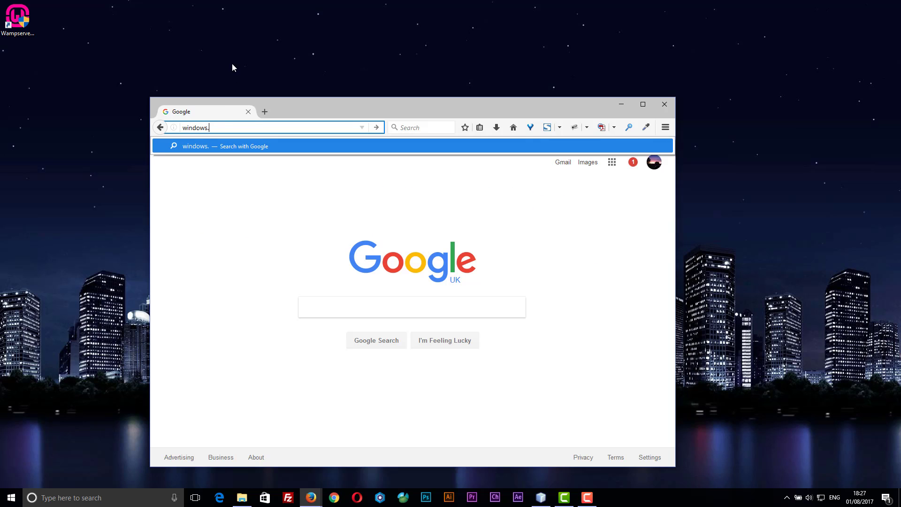
{"action": "type", "text": "php.net"}
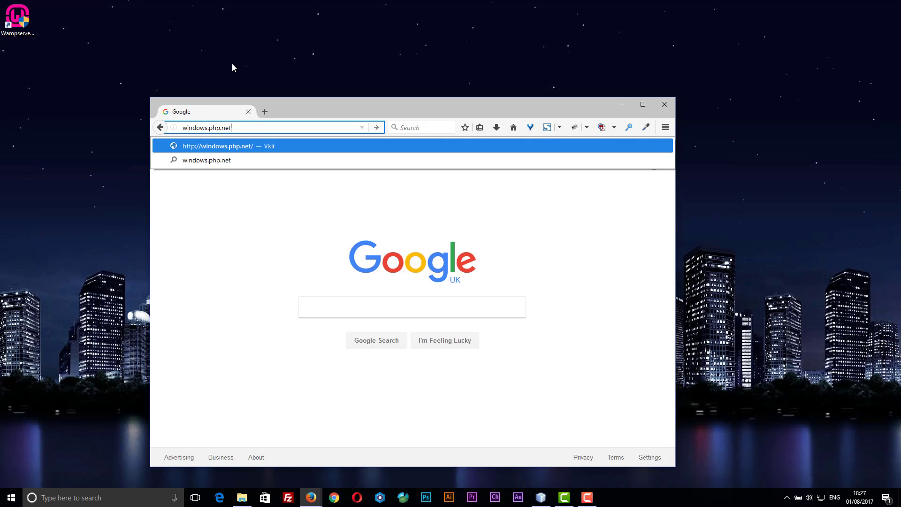
{"action": "key", "text": "Return"}
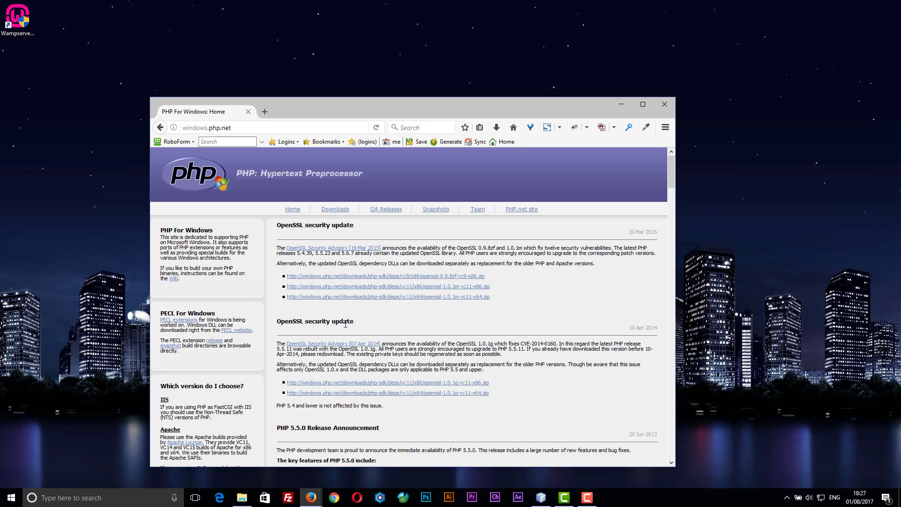
Open the Visual Studio 2012 and 2015 C++ Redistributable download links in separate new browser tabs, keeping the PHP page in view
{"action": "scroll", "coordinate": [351, 337], "scroll_direction": "down", "scroll_amount": 4}
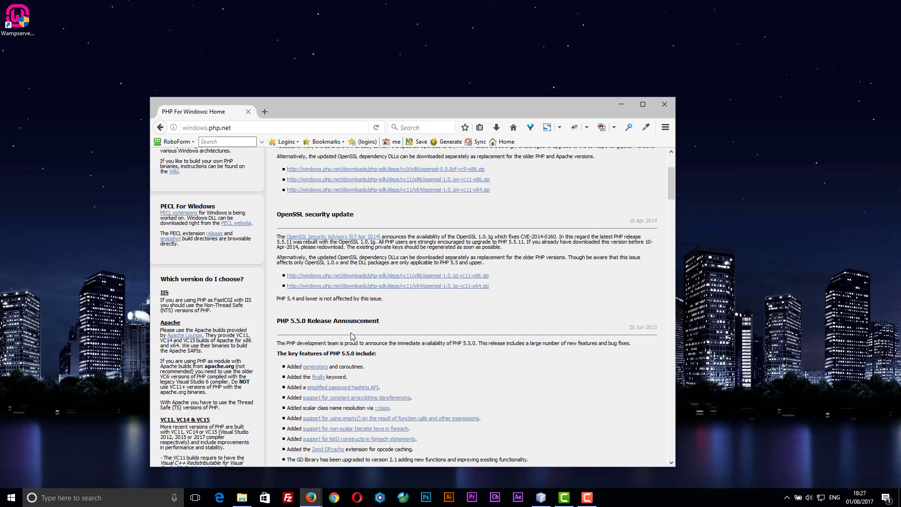
{"action": "scroll", "coordinate": [351, 336], "scroll_direction": "down", "scroll_amount": 4}
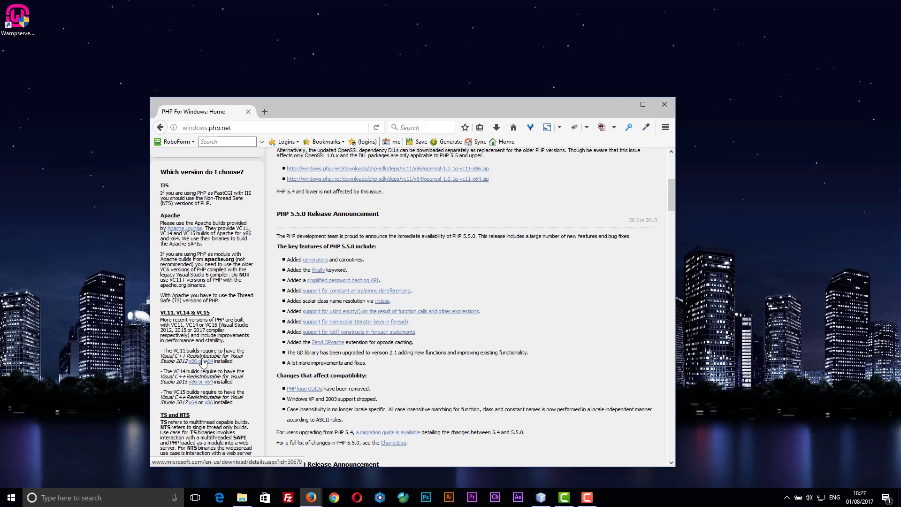
{"action": "right_click", "coordinate": [203, 363]}
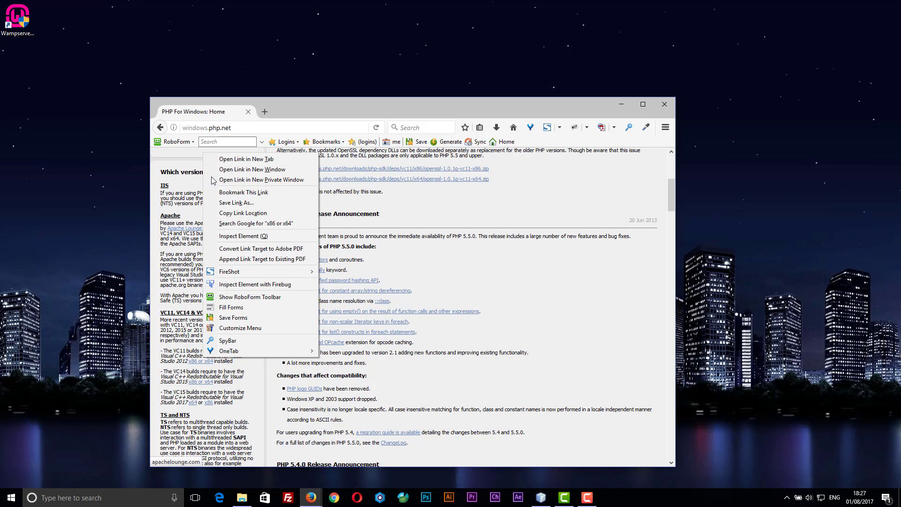
{"action": "left_click", "coordinate": [232, 162]}
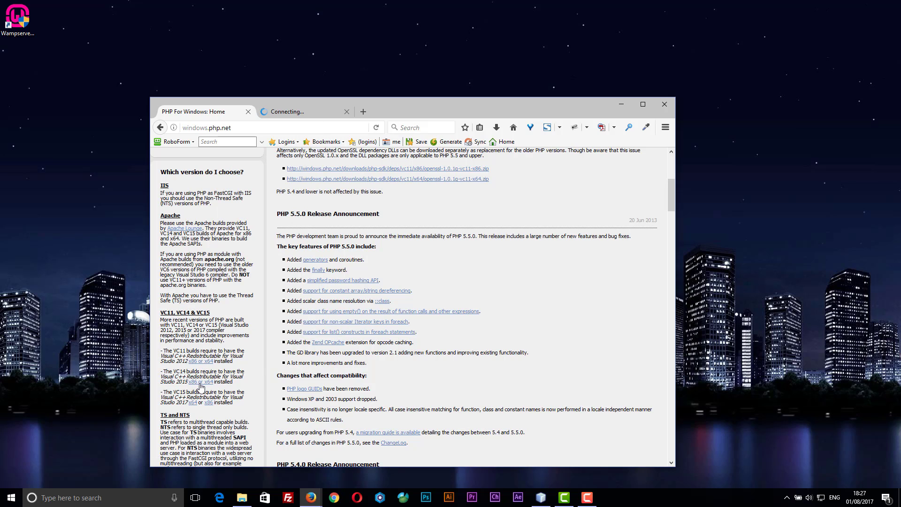
{"action": "right_click", "coordinate": [201, 385]}
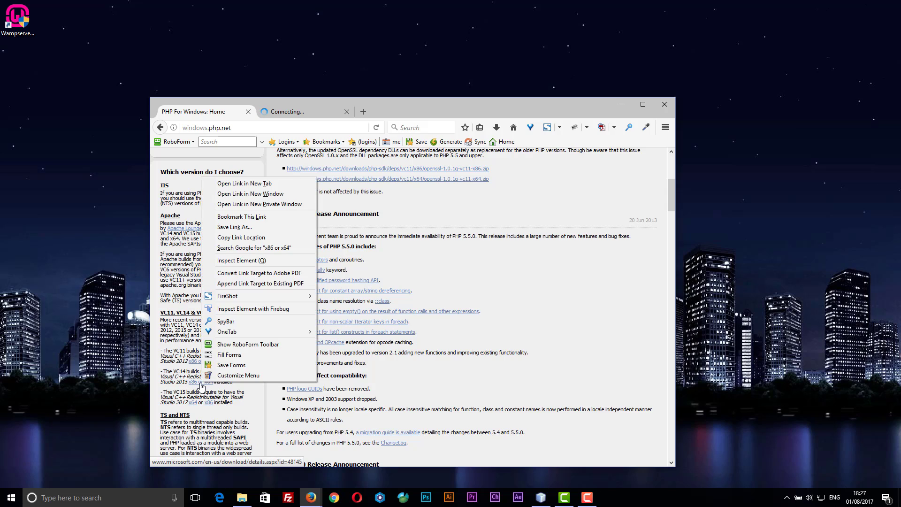
{"action": "left_click", "coordinate": [237, 184]}
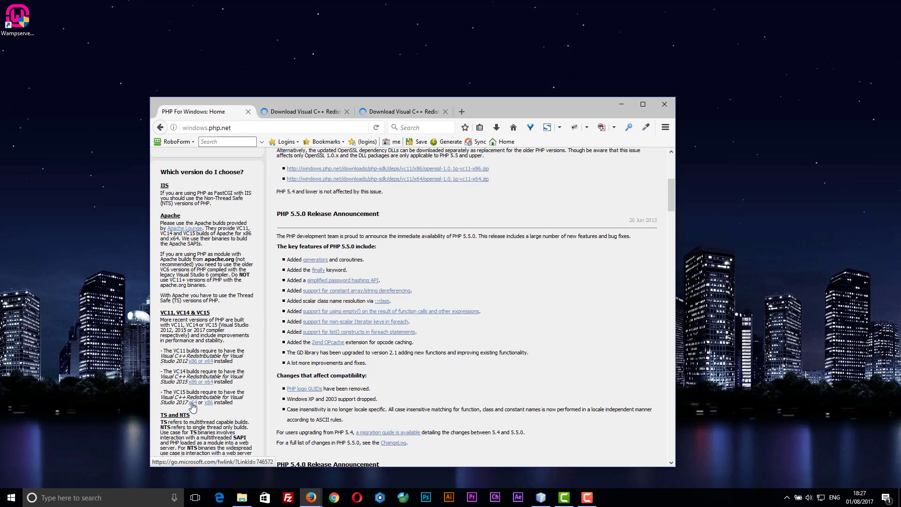
Download the x64 Visual C++ Redistributable for Visual Studio 2017, save vc_redist.x64.exe and close the leftover blank page
{"action": "right_click", "coordinate": [192, 404]}
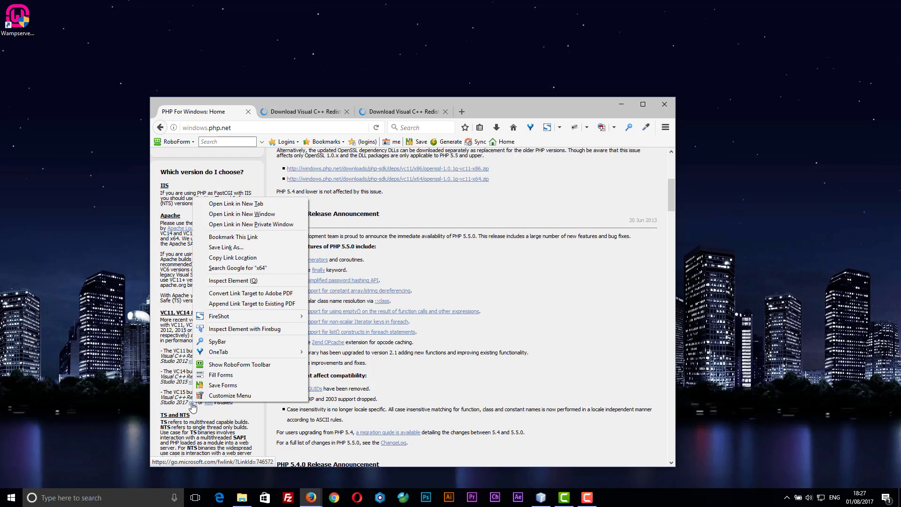
{"action": "left_click", "coordinate": [207, 205]}
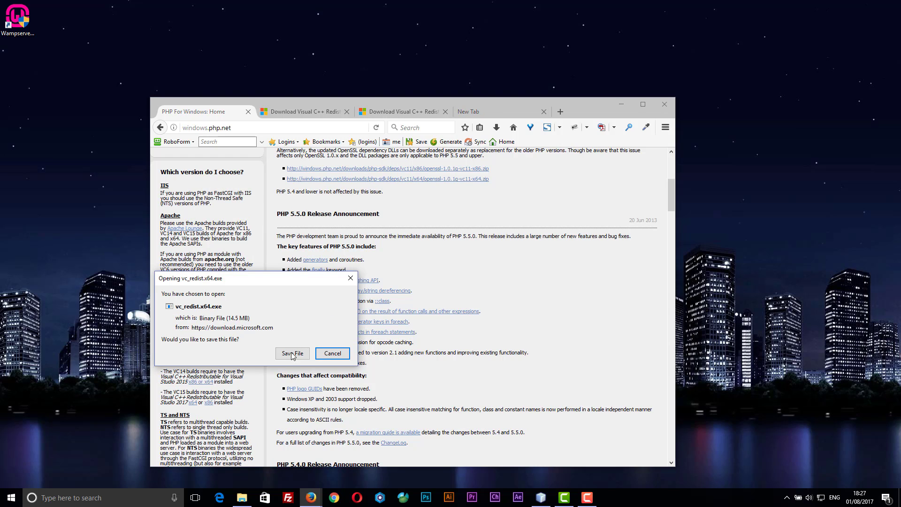
{"action": "left_click", "coordinate": [292, 353]}
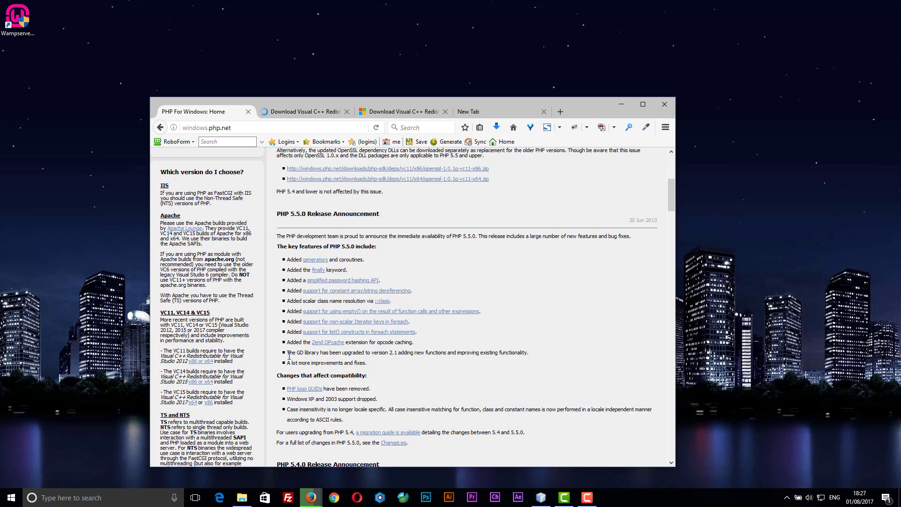
{"action": "left_click", "coordinate": [543, 112]}
Download VSU_4\vcredist_x64.exe from the Visual Studio 2012 Update 4 Redistributable page, save the file and close that page
{"action": "left_click", "coordinate": [305, 112]}
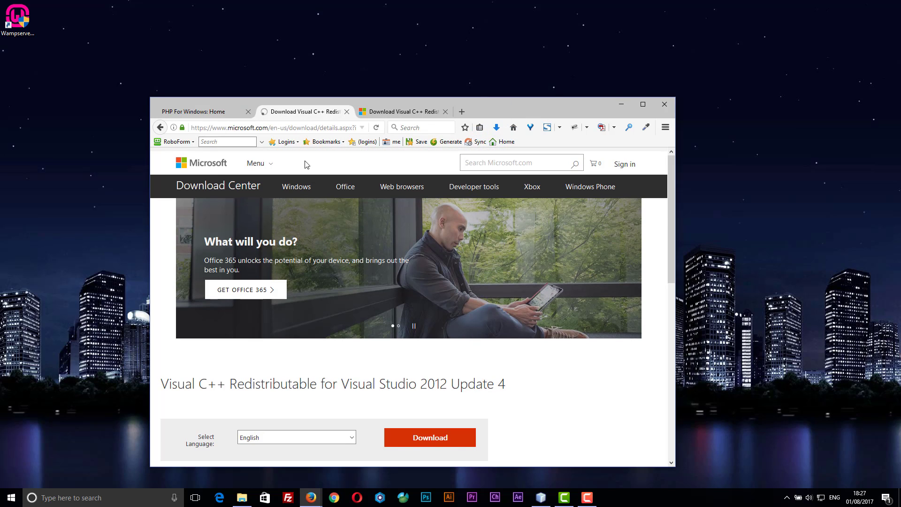
{"action": "scroll", "coordinate": [321, 346], "scroll_direction": "down", "scroll_amount": 5}
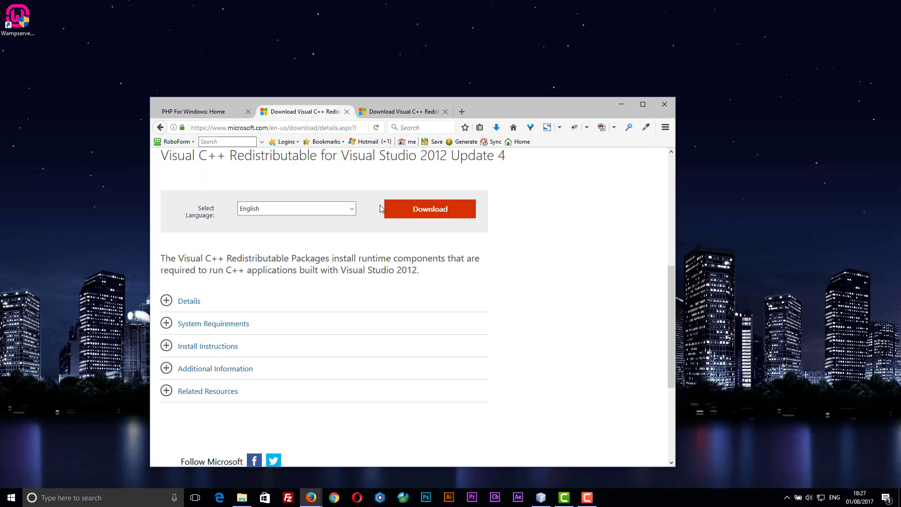
{"action": "left_click", "coordinate": [423, 213]}
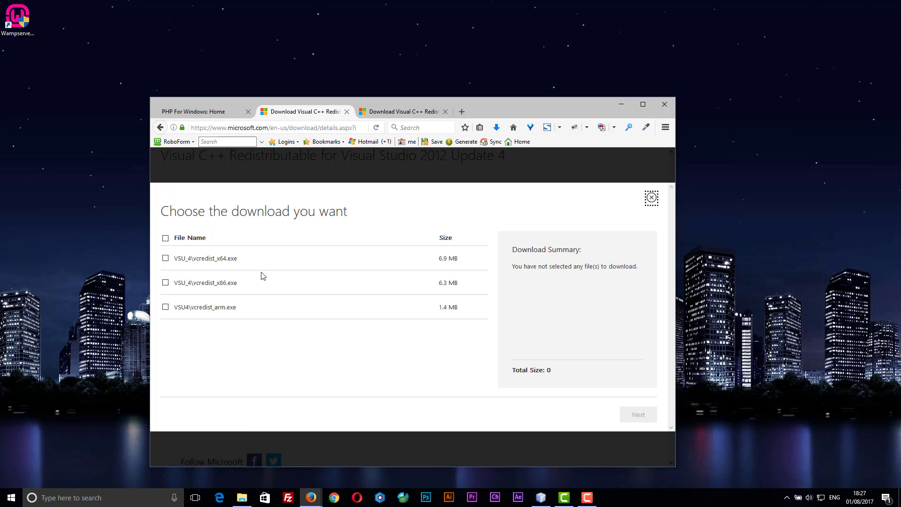
{"action": "left_click", "coordinate": [166, 259]}
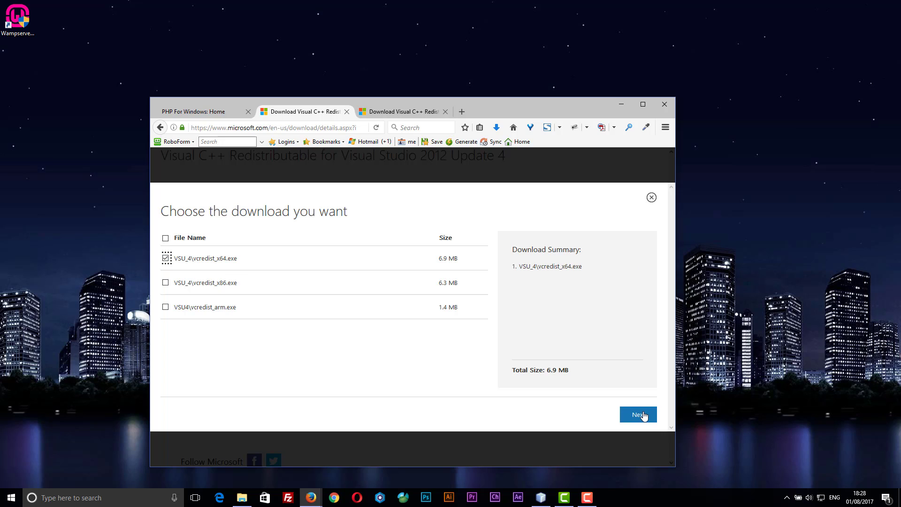
{"action": "left_click", "coordinate": [644, 415]}
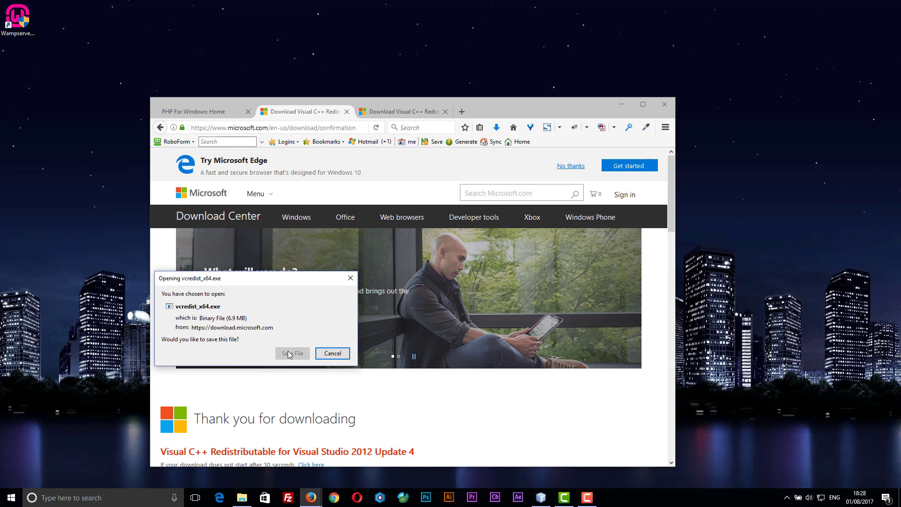
{"action": "left_click", "coordinate": [290, 353]}
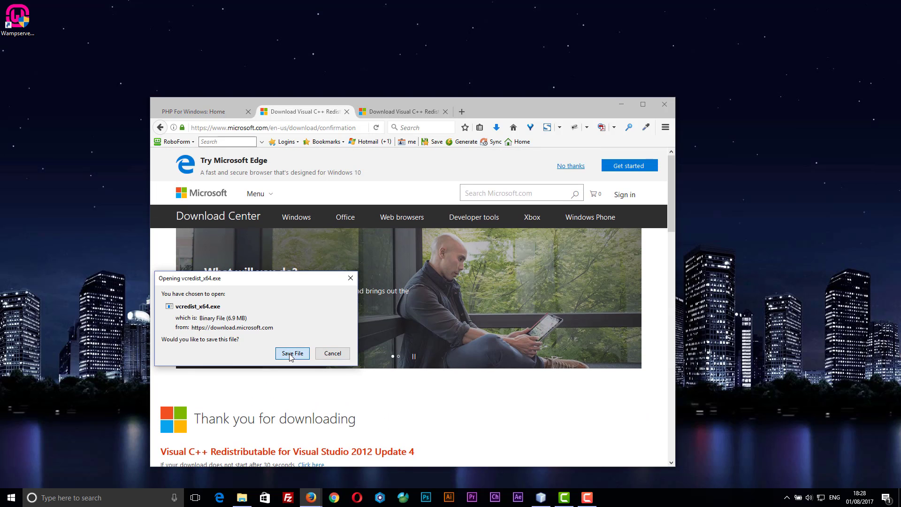
{"action": "left_click", "coordinate": [346, 112]}
Download vc_redist.x64.exe from the Visual C++ Redistributable for Visual Studio 2015 page and save the file
{"action": "scroll", "coordinate": [345, 297], "scroll_direction": "down", "scroll_amount": 4}
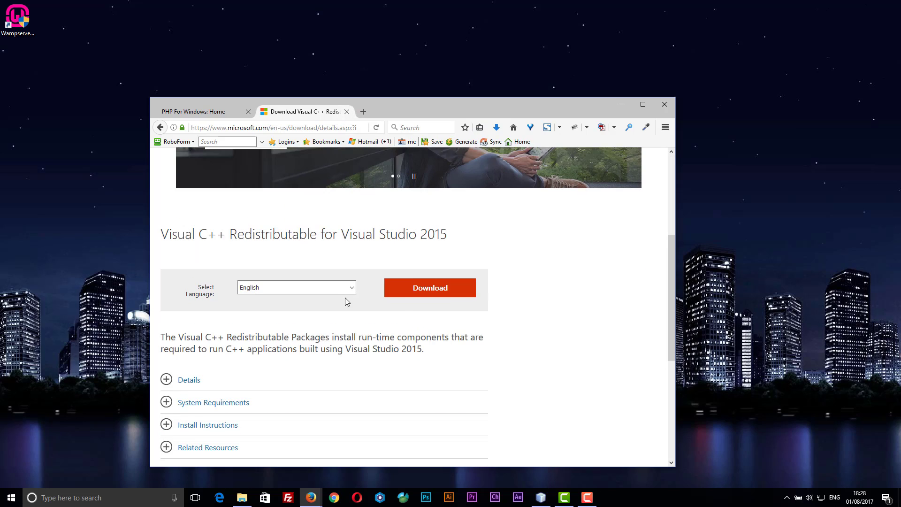
{"action": "left_click", "coordinate": [404, 276]}
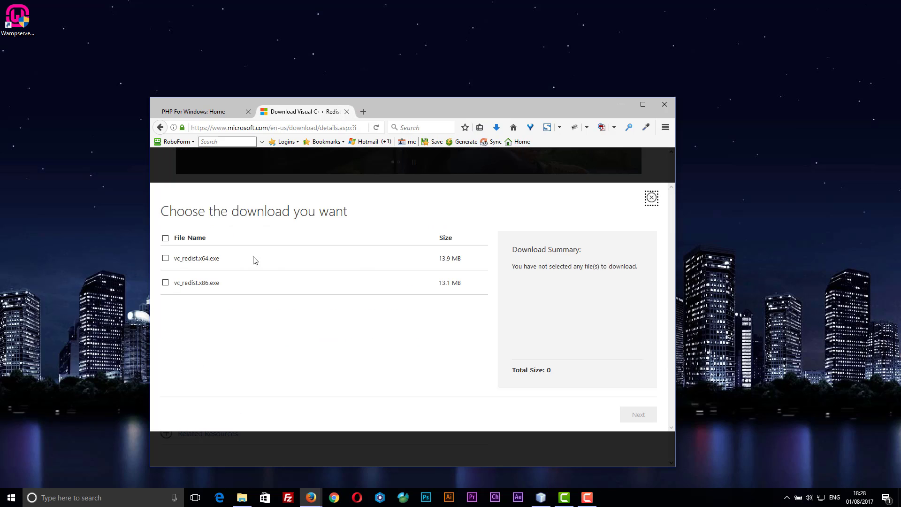
{"action": "left_click", "coordinate": [165, 258]}
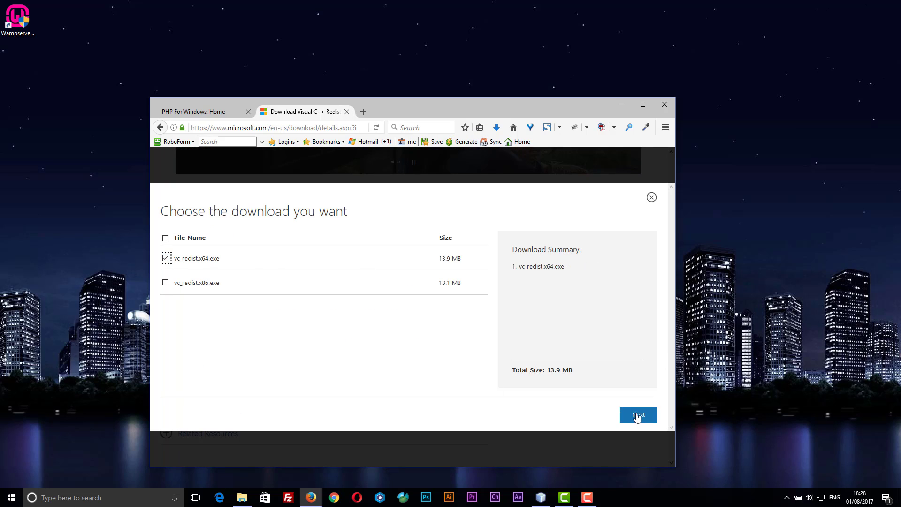
{"action": "left_click", "coordinate": [637, 416]}
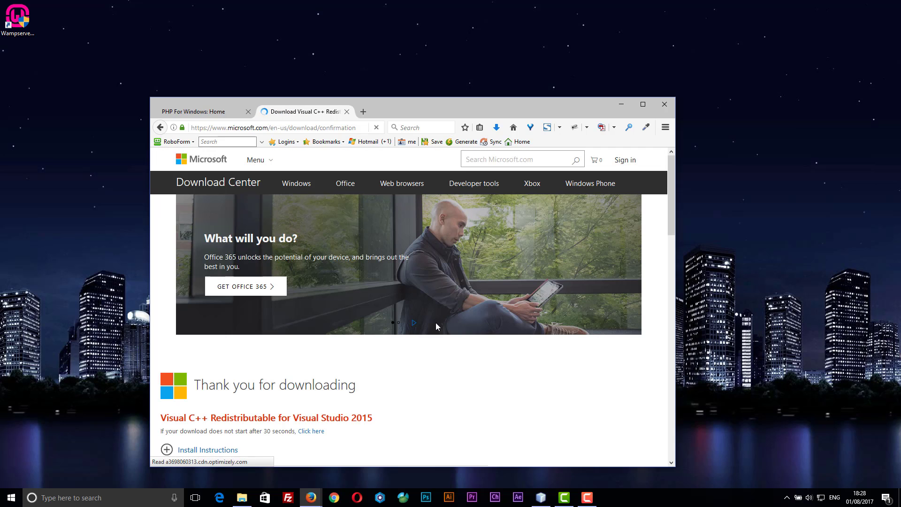
{"action": "scroll", "coordinate": [394, 352], "scroll_direction": "down", "scroll_amount": 3}
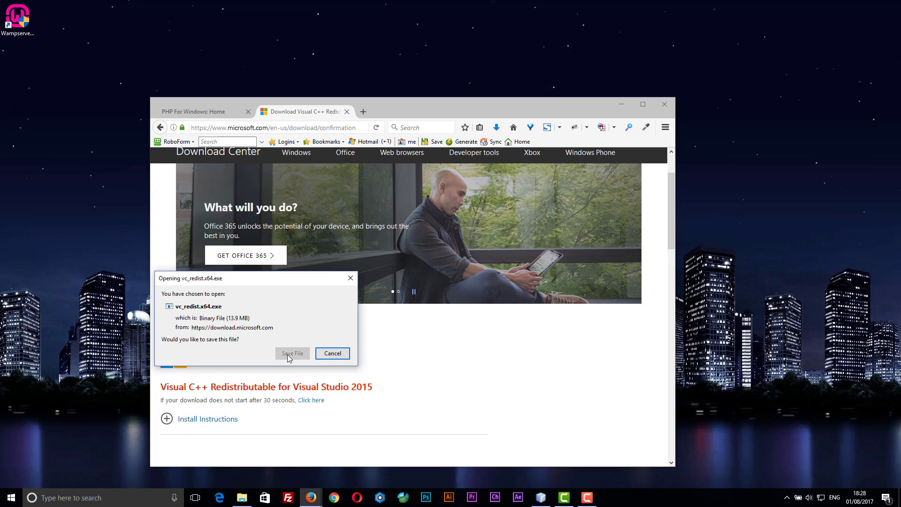
{"action": "left_click", "coordinate": [289, 354]}
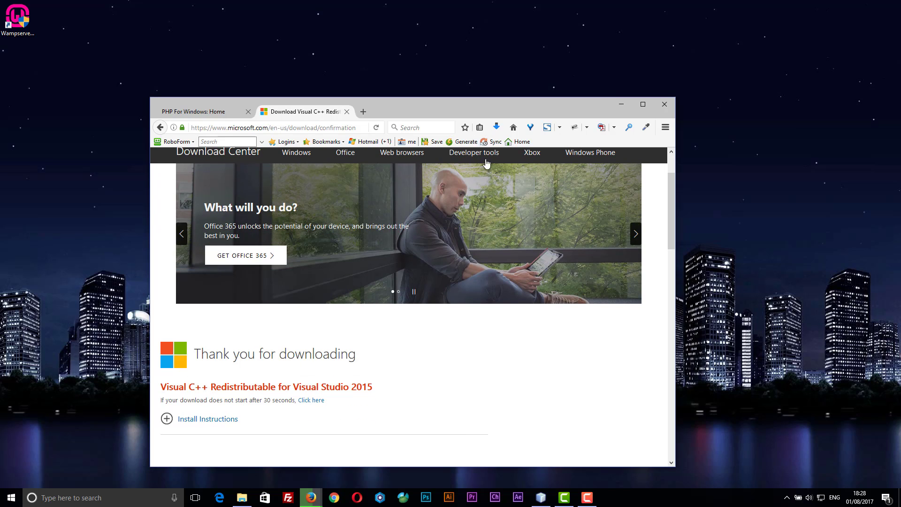
Run the downloaded vc_redist.x64.exe, accept the license terms, install the Visual C++ 2017 Redistributable and close setup without restarting
{"action": "left_click", "coordinate": [490, 142]}
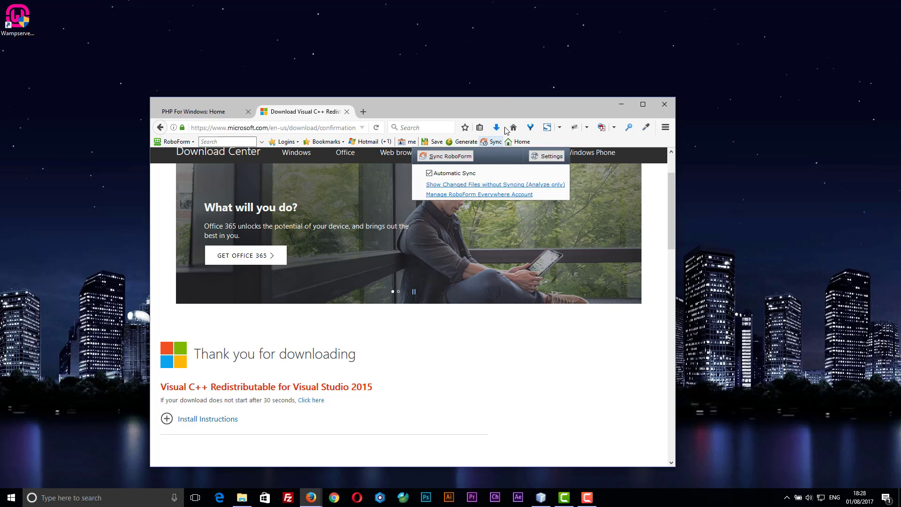
{"action": "left_click", "coordinate": [496, 128]}
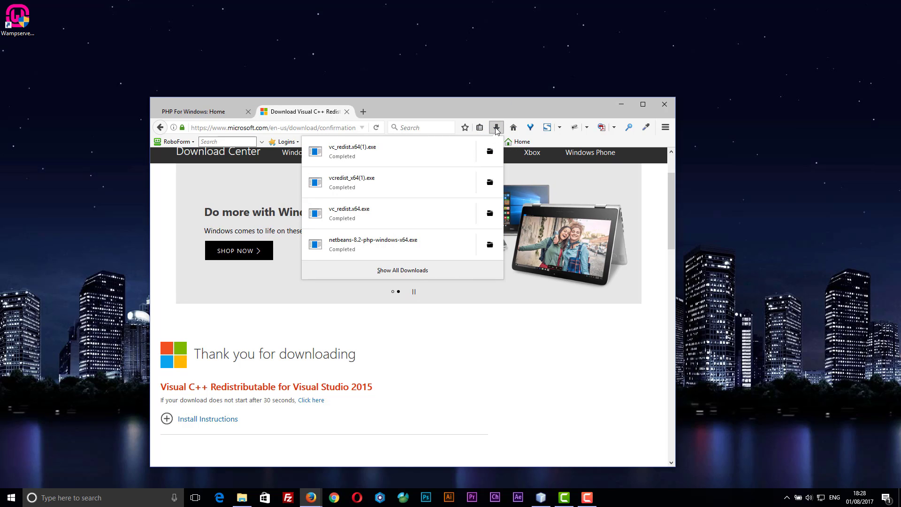
{"action": "left_click", "coordinate": [338, 215]}
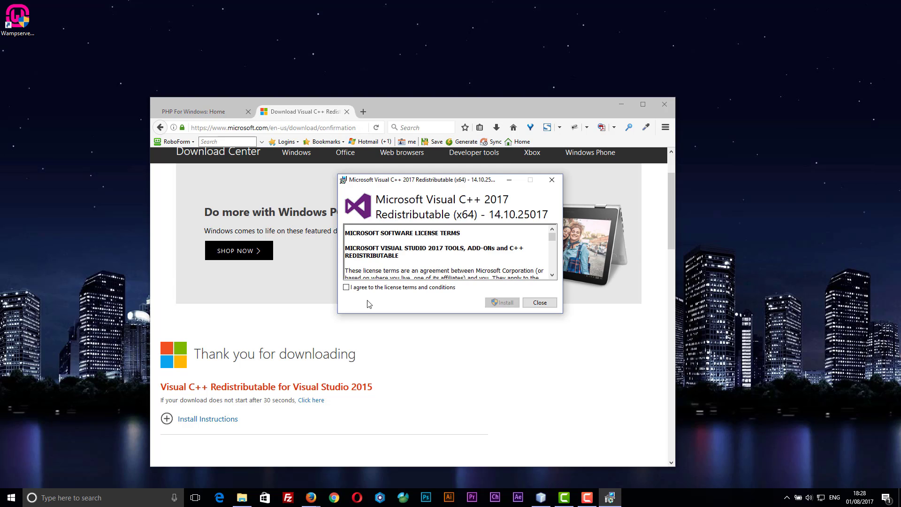
{"action": "left_click", "coordinate": [346, 287]}
{"action": "left_click", "coordinate": [495, 303]}
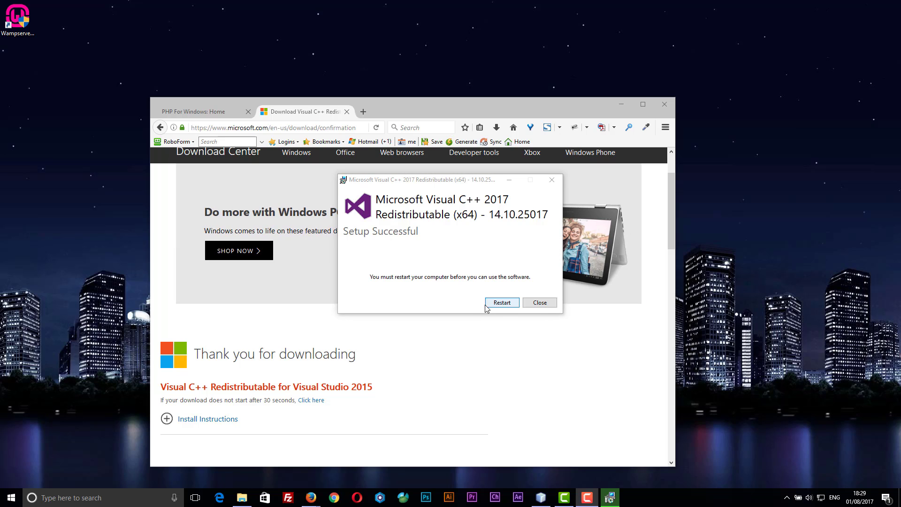
{"action": "left_click", "coordinate": [539, 303]}
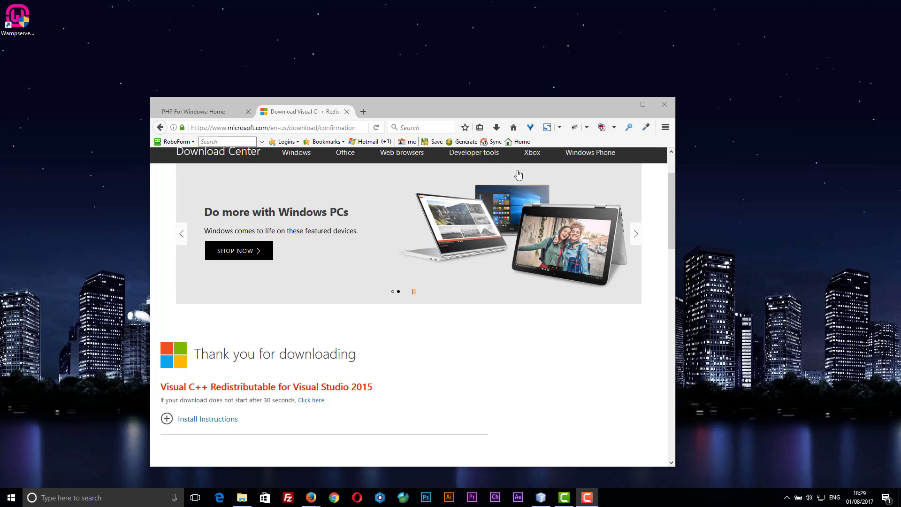
Run the downloaded vcredist_x64(1).exe and repair the Microsoft Visual C++ 2012 Redistributable (x64)
{"action": "left_click", "coordinate": [497, 128]}
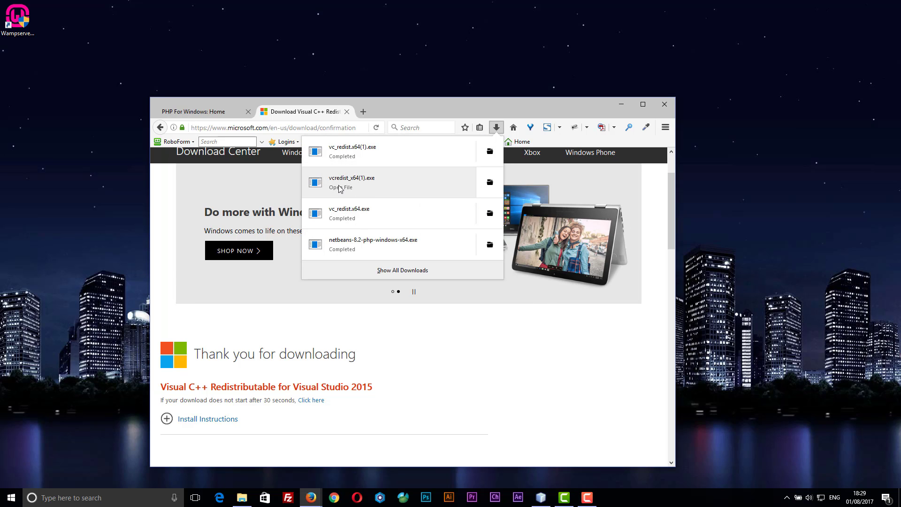
{"action": "left_click", "coordinate": [340, 188]}
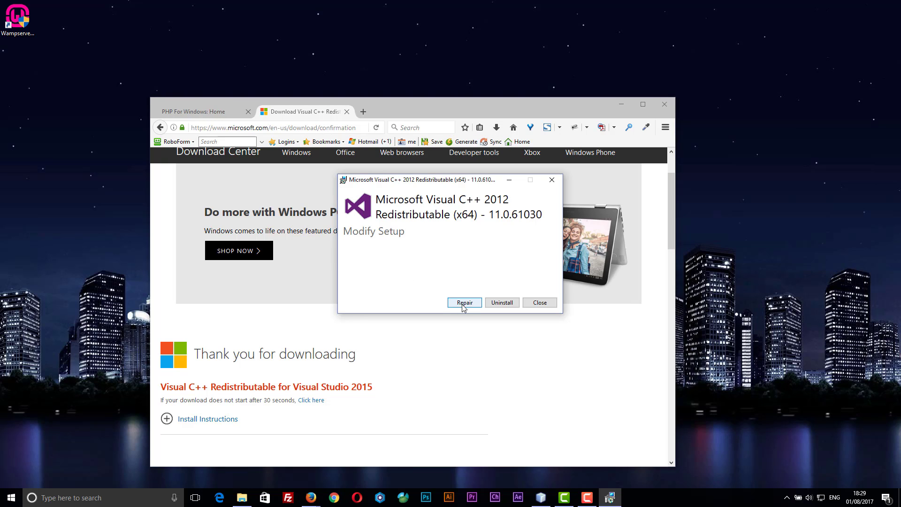
{"action": "left_click", "coordinate": [465, 303]}
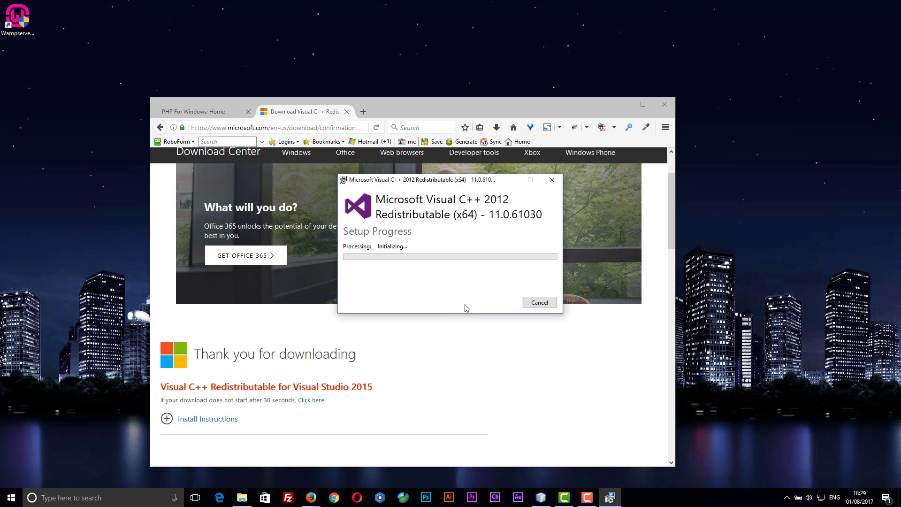
{"action": "left_click", "coordinate": [464, 302]}
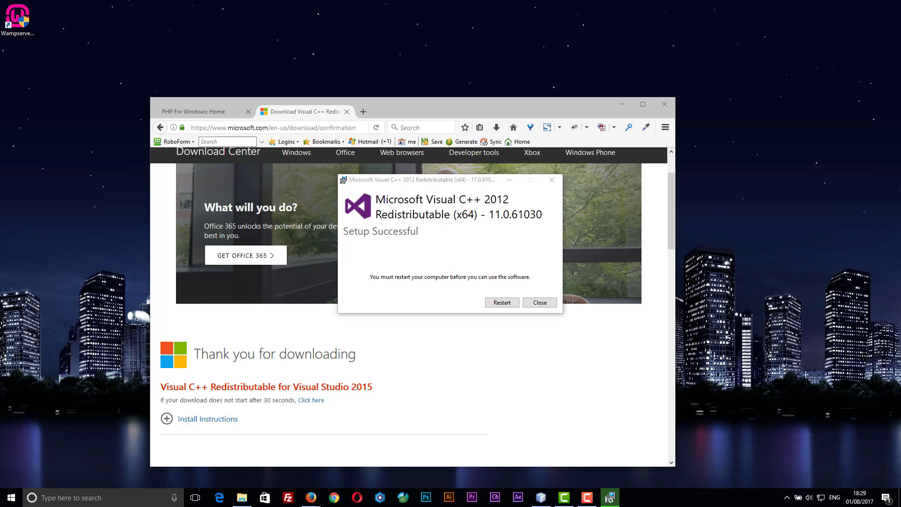
Close the 2012 setup without restarting and try to install the Visual C++ 2015 Redistributable (x64) from the downloaded vc_redist.x64(1).exe, accepting the license terms
{"action": "left_click", "coordinate": [540, 302]}
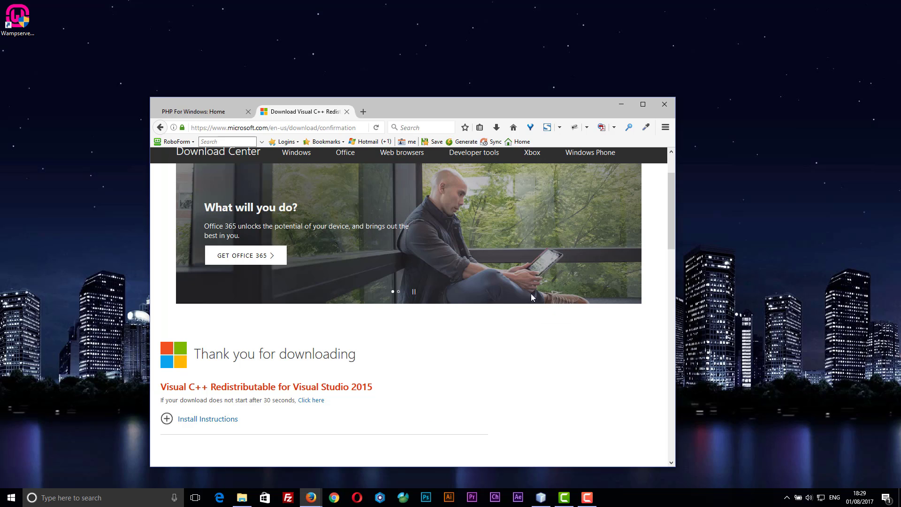
{"action": "left_click", "coordinate": [496, 127]}
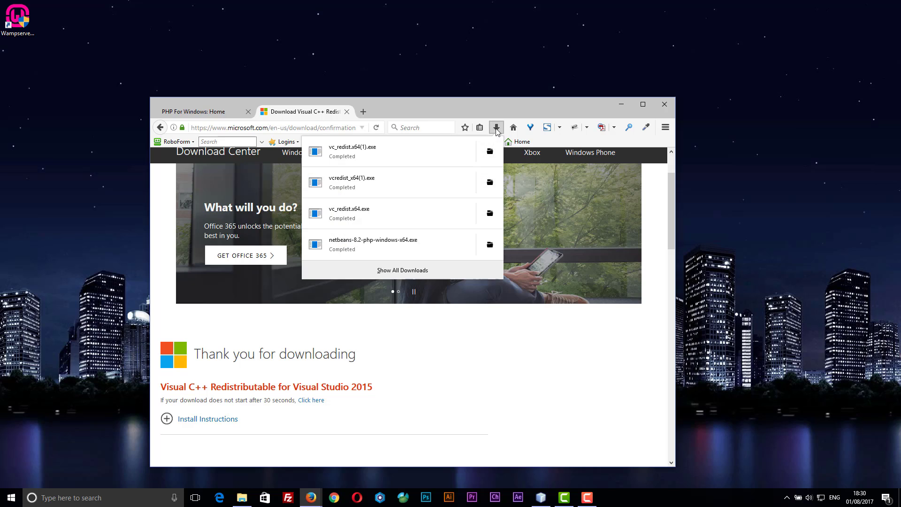
{"action": "left_click", "coordinate": [407, 151]}
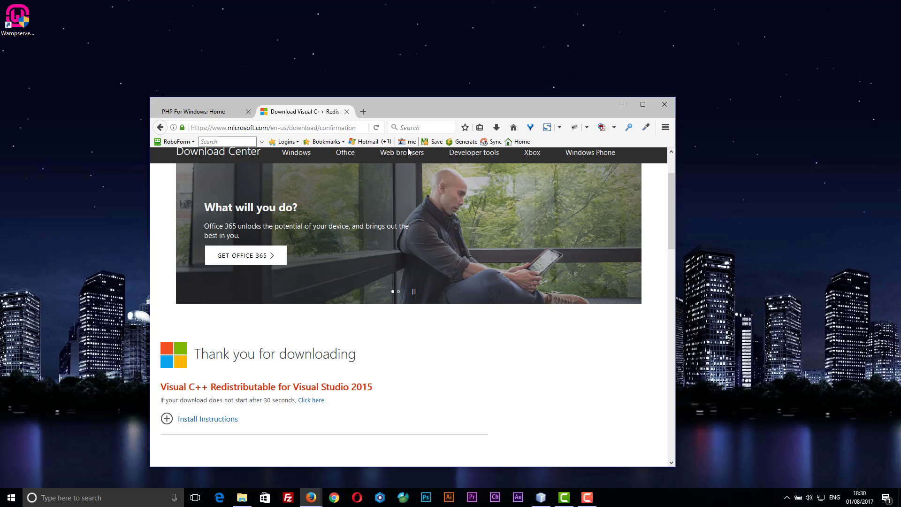
{"action": "left_click", "coordinate": [354, 288]}
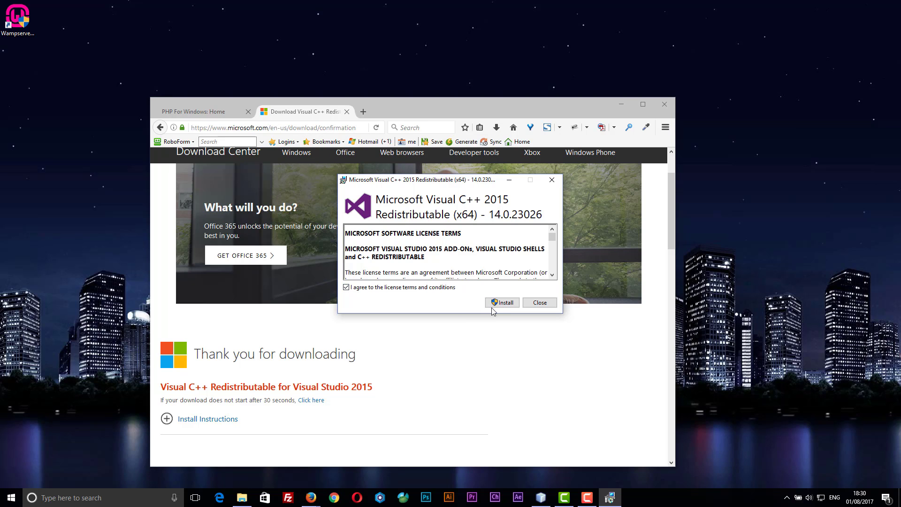
{"action": "left_click", "coordinate": [500, 303]}
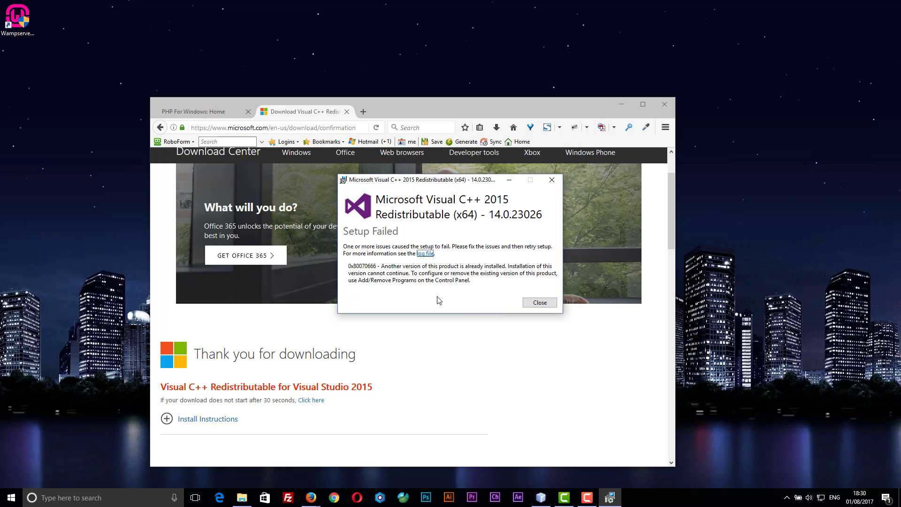
{"action": "left_click", "coordinate": [537, 304]}
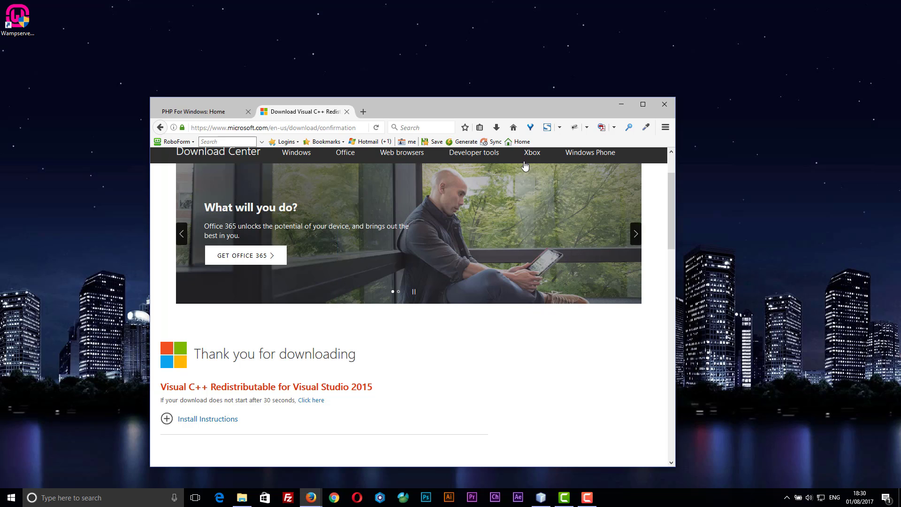
Reload the Visual Studio 2015 Redistributable confirmation page to download vc_redist.x64.exe again and save the file
{"action": "left_click", "coordinate": [496, 128]}
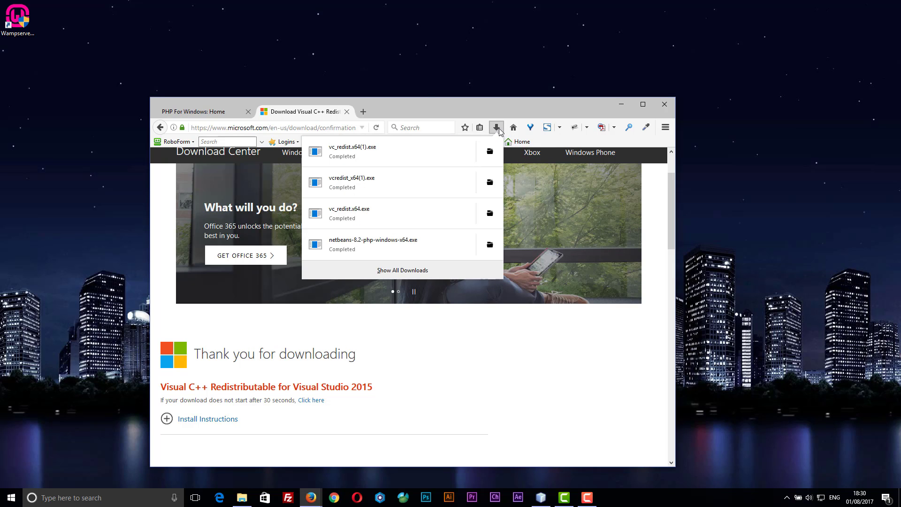
{"action": "left_click", "coordinate": [228, 315]}
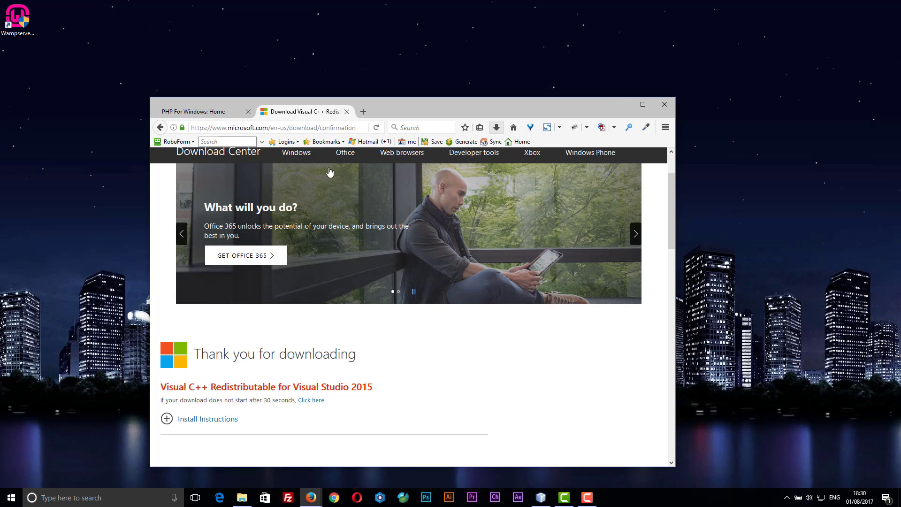
{"action": "left_click", "coordinate": [376, 128]}
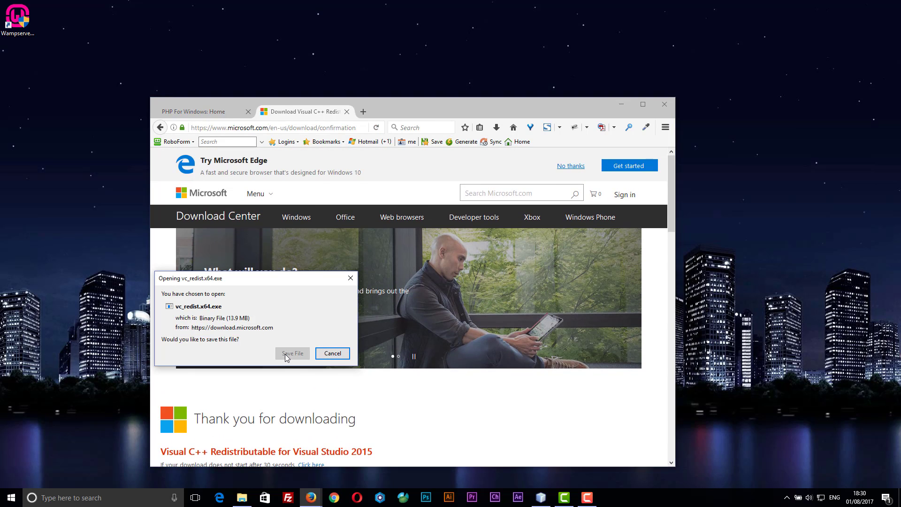
{"action": "left_click", "coordinate": [286, 354]}
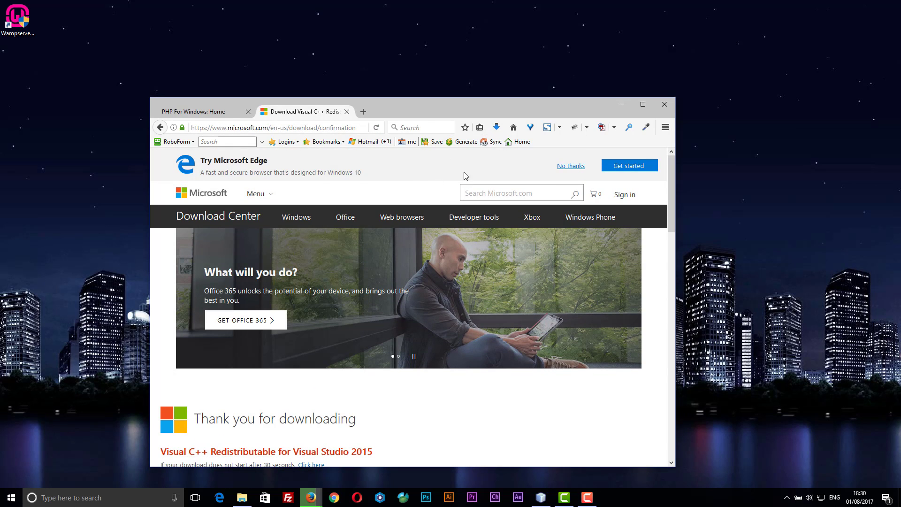
Run vc_redist.x64(2).exe, agree to the license terms, try to install the Visual C++ 2015 Redistributable and close setup
{"action": "left_click", "coordinate": [497, 127]}
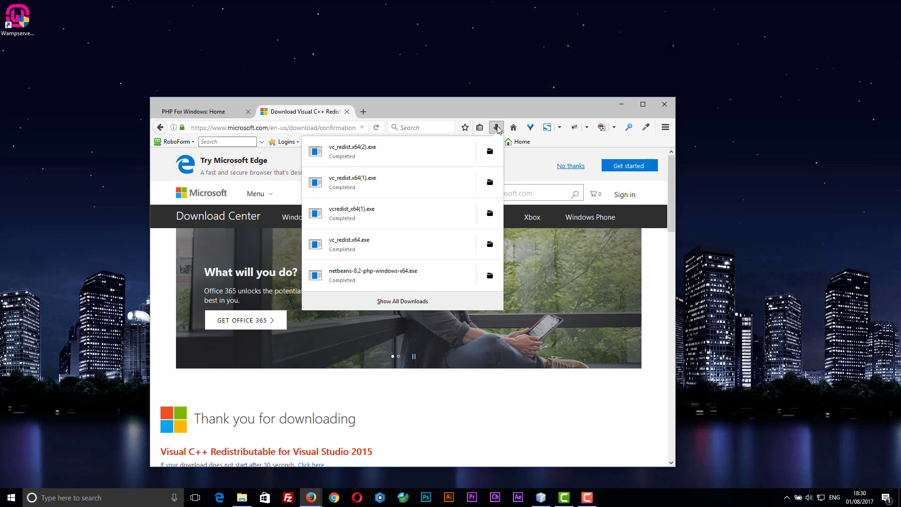
{"action": "left_click", "coordinate": [428, 149]}
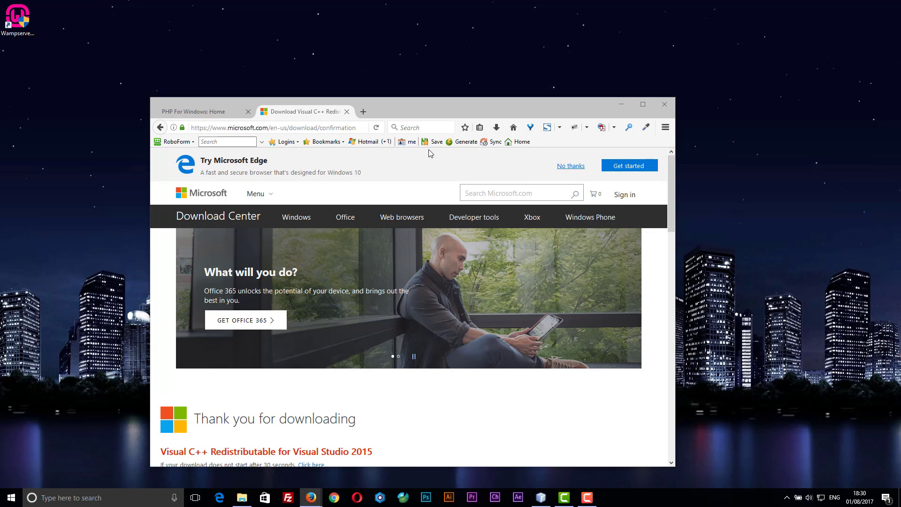
{"action": "left_click", "coordinate": [370, 288]}
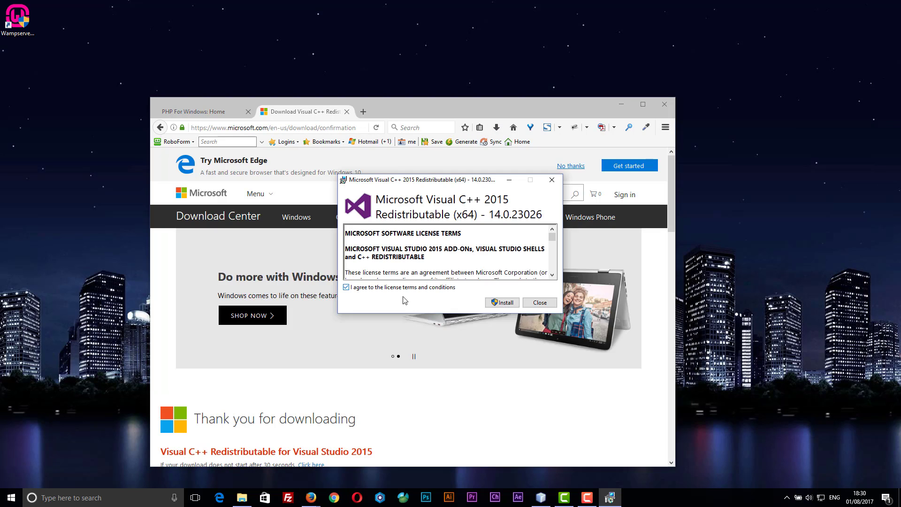
{"action": "left_click", "coordinate": [502, 303]}
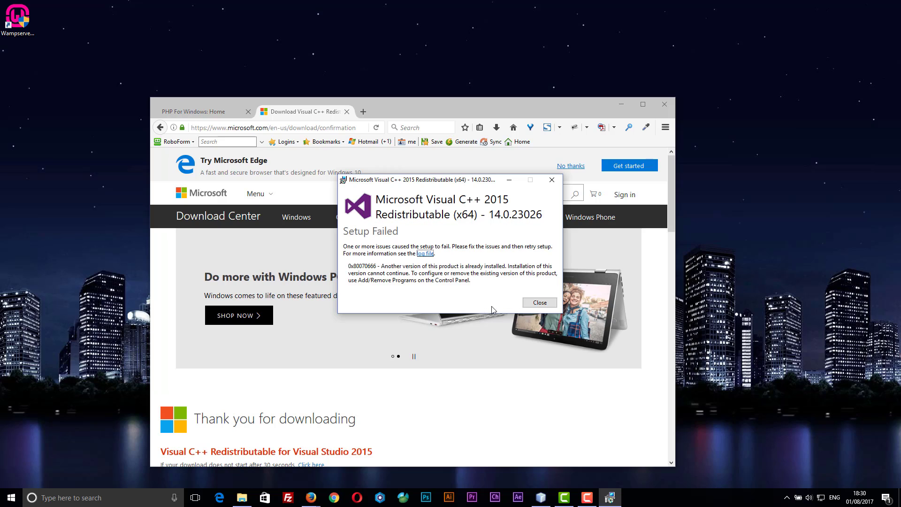
{"action": "left_click", "coordinate": [540, 302]}
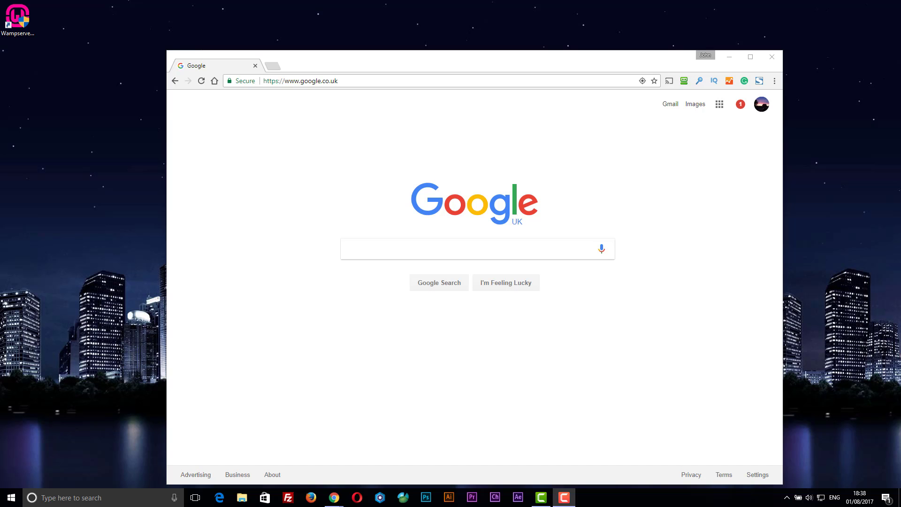
In Google Chrome, go to windows.php.net and open its Downloads page of PHP releases
{"action": "left_click", "coordinate": [368, 82]}
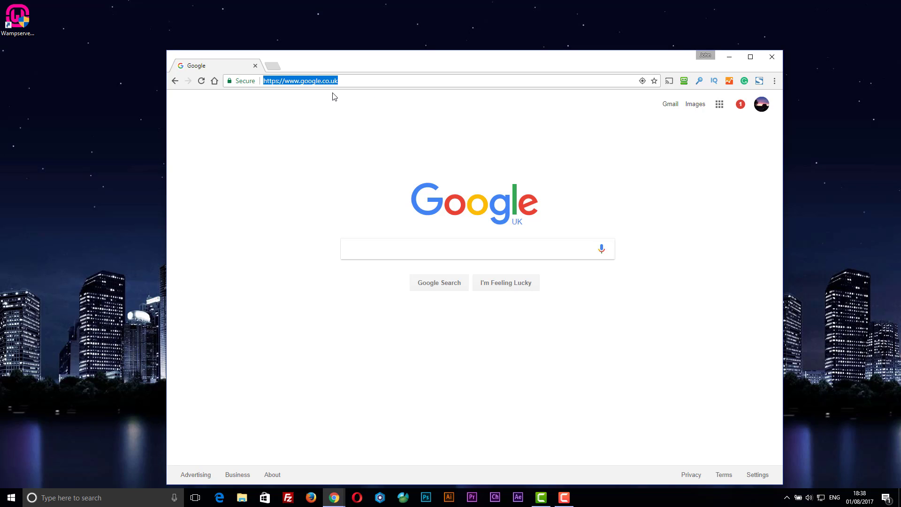
{"action": "type", "text": "windows.php.net"}
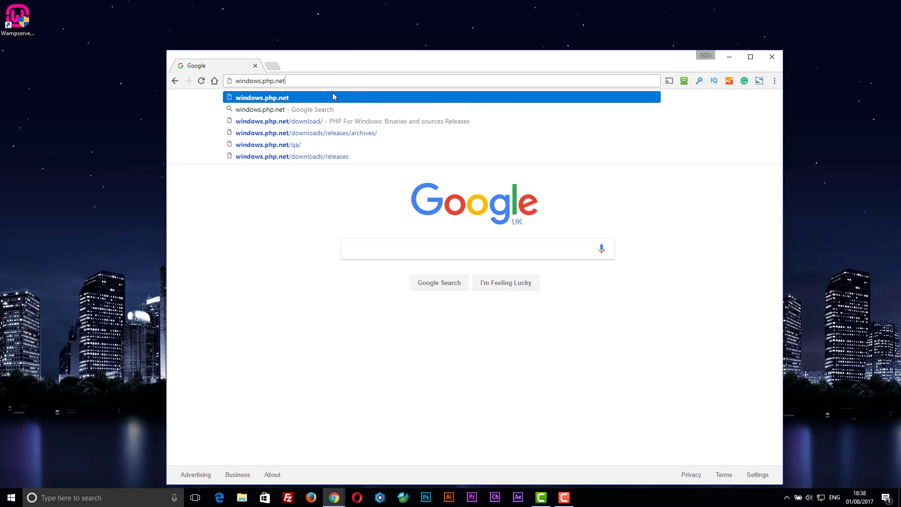
{"action": "left_click", "coordinate": [333, 93]}
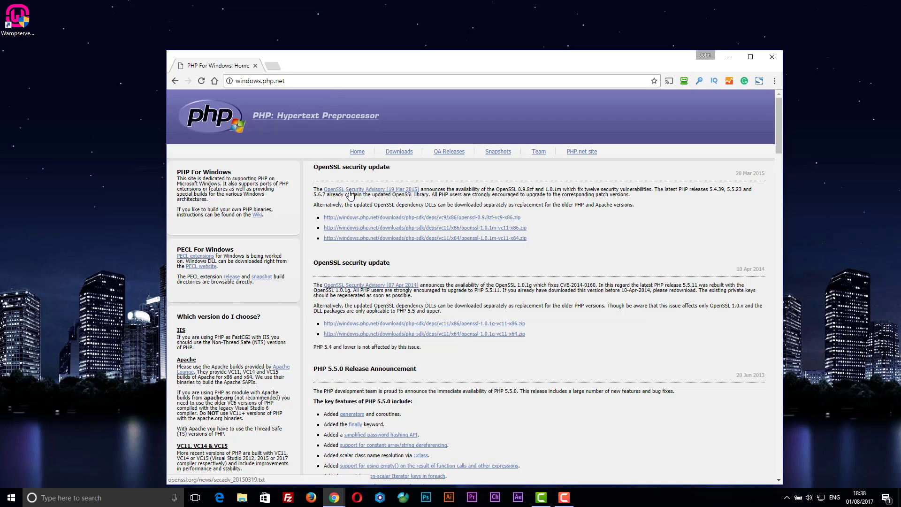
{"action": "left_click", "coordinate": [396, 152]}
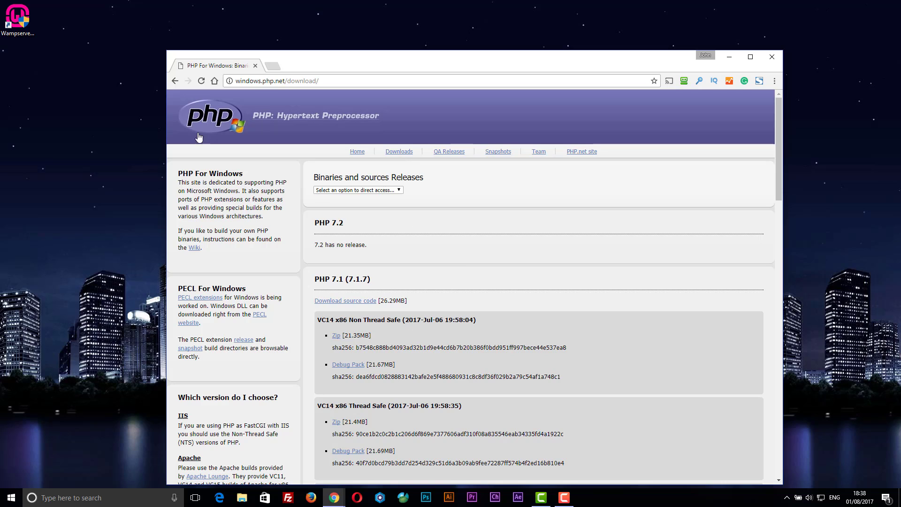
Start Wampserver64 and check which PHP versions it offers, leaving the active version as it is
{"action": "double_click", "coordinate": [20, 26]}
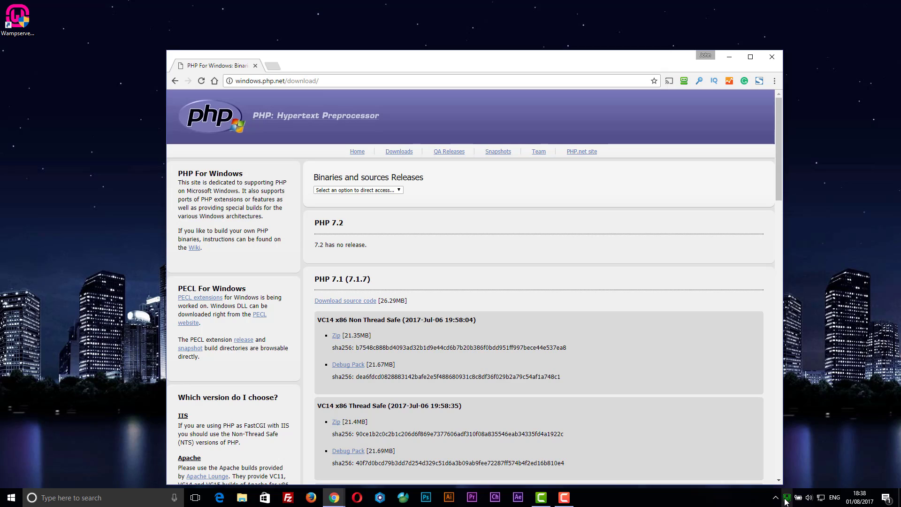
{"action": "left_click", "coordinate": [787, 498]}
{"action": "left_click", "coordinate": [786, 499]}
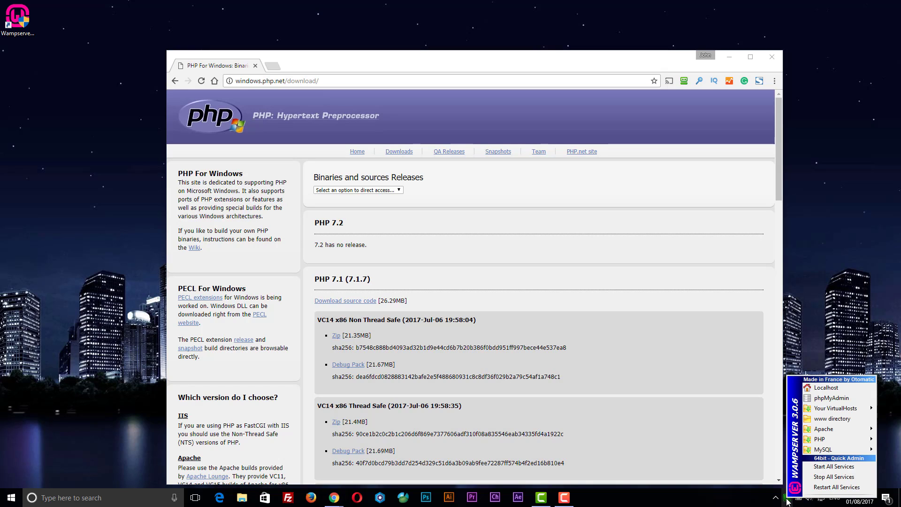
{"action": "mouse_move", "coordinate": [821, 439]}
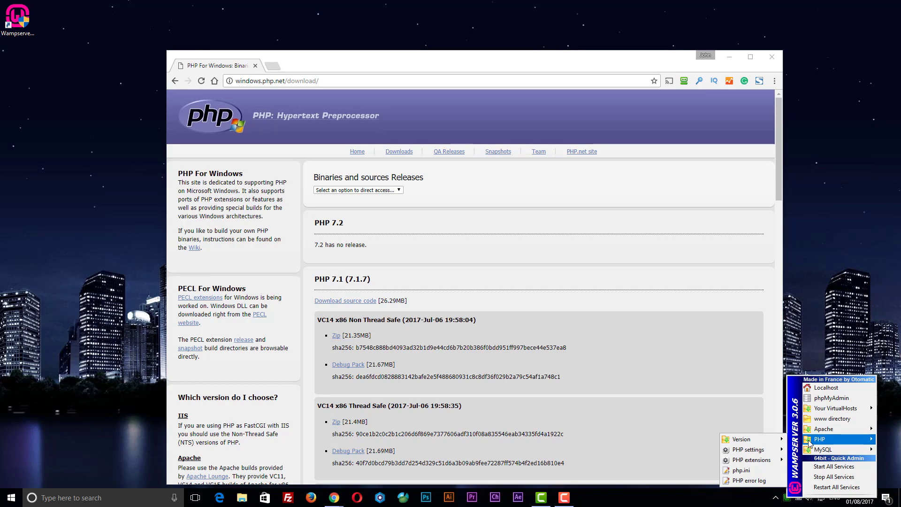
{"action": "mouse_move", "coordinate": [779, 440]}
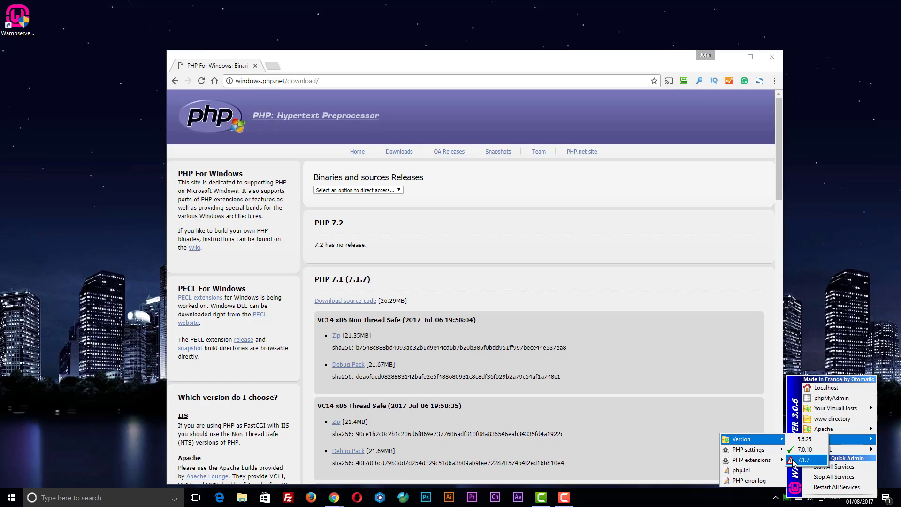
{"action": "left_click", "coordinate": [808, 345]}
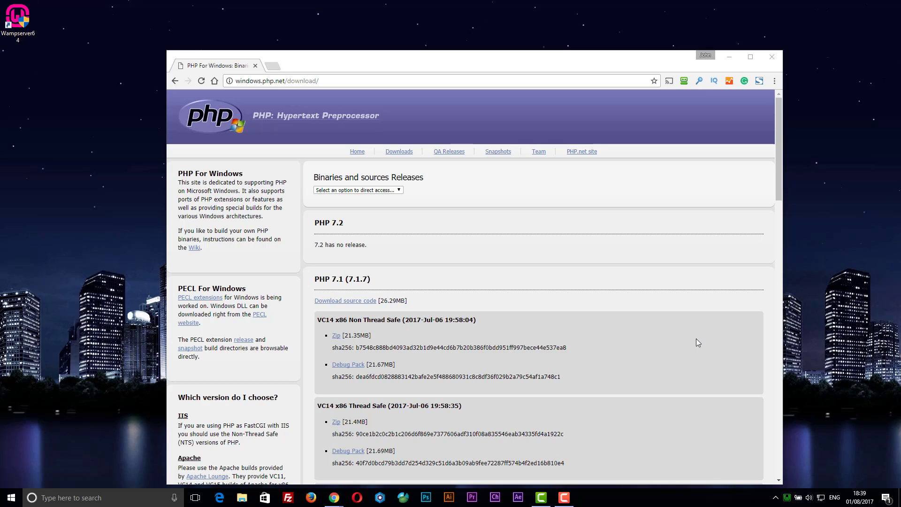
Download the PHP 7.1.7 VC14 x64 Thread Safe zip from the PHP for Windows releases page
{"action": "scroll", "coordinate": [696, 339], "scroll_direction": "down", "scroll_amount": 1}
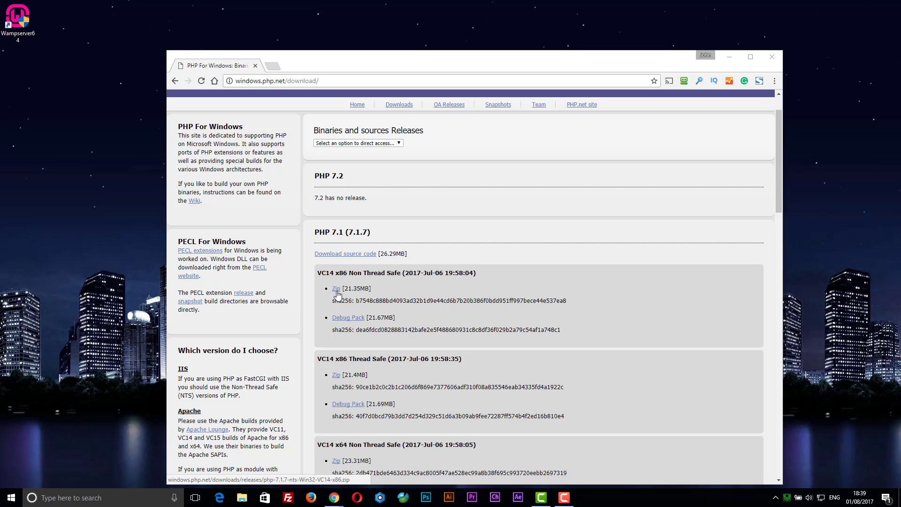
{"action": "scroll", "coordinate": [337, 294], "scroll_direction": "down", "scroll_amount": 1}
{"action": "scroll", "coordinate": [329, 319], "scroll_direction": "down", "scroll_amount": 1}
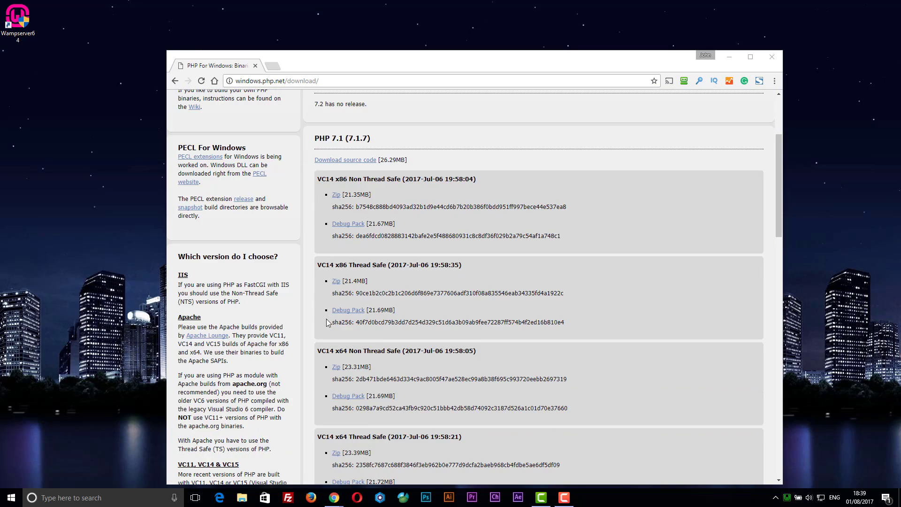
{"action": "scroll", "coordinate": [319, 345], "scroll_direction": "down", "scroll_amount": 2}
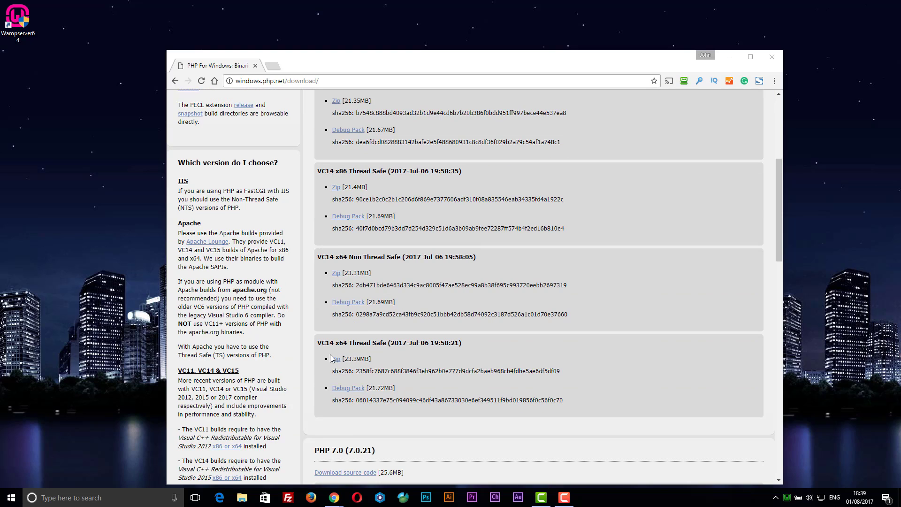
{"action": "left_click", "coordinate": [335, 360]}
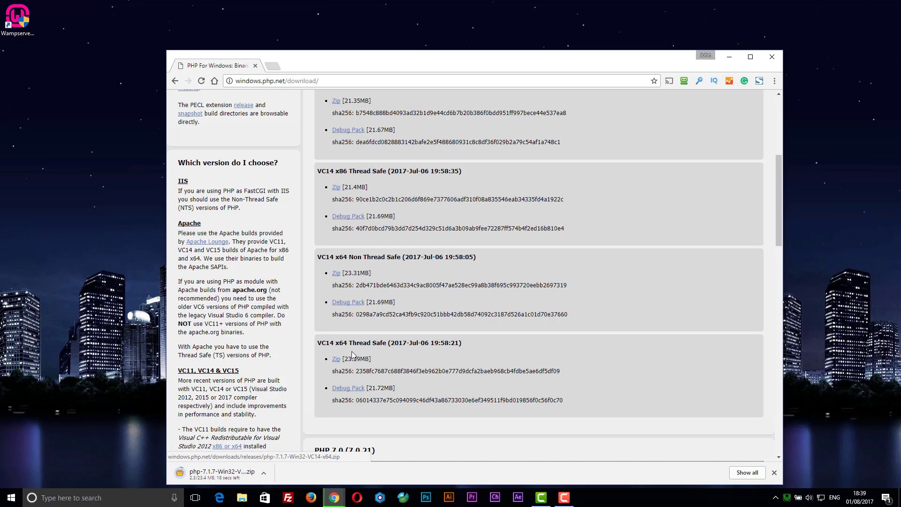
Download the PHP 7.0.21 VC14 x64 Thread Safe zip from the same releases page
{"action": "scroll", "coordinate": [404, 347], "scroll_direction": "down", "scroll_amount": 2}
{"action": "scroll", "coordinate": [403, 347], "scroll_direction": "down", "scroll_amount": 5}
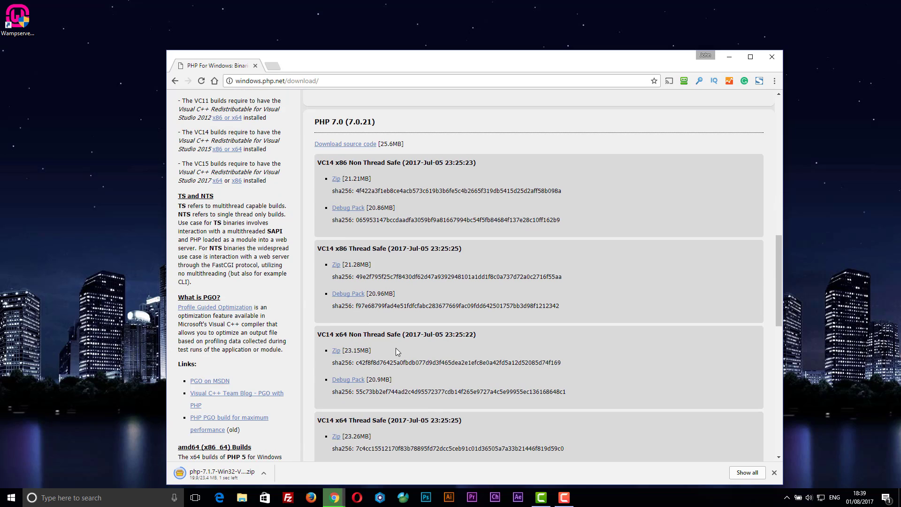
{"action": "scroll", "coordinate": [397, 349], "scroll_direction": "down", "scroll_amount": 1}
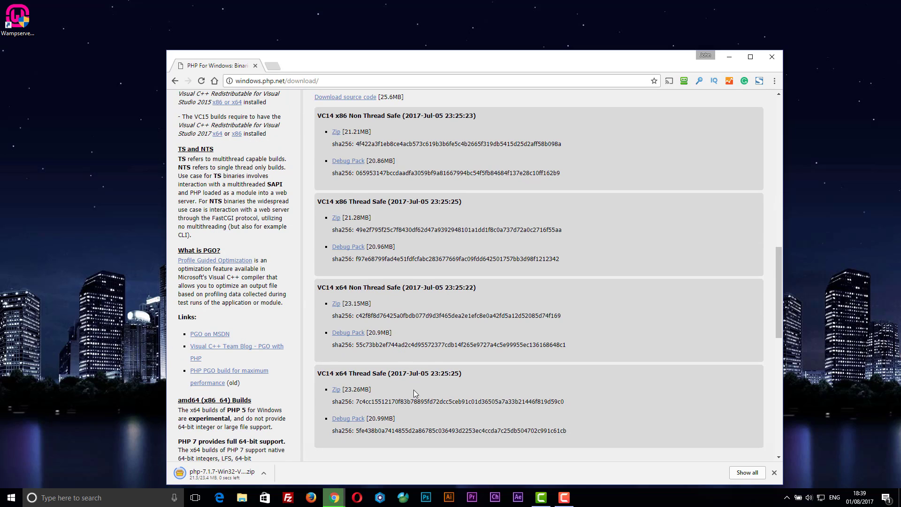
{"action": "left_click", "coordinate": [336, 389]}
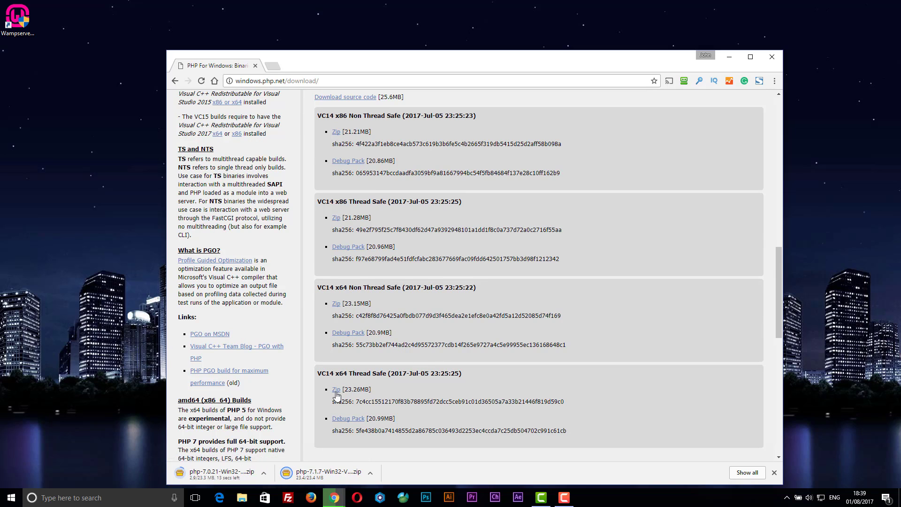
Download the PHP 7.1.8RC1 VC14 x64 Thread Safe zip from the QA Releases page of PHP for Windows
{"action": "scroll", "coordinate": [432, 379], "scroll_direction": "up", "scroll_amount": 10}
{"action": "scroll", "coordinate": [432, 379], "scroll_direction": "up", "scroll_amount": 3}
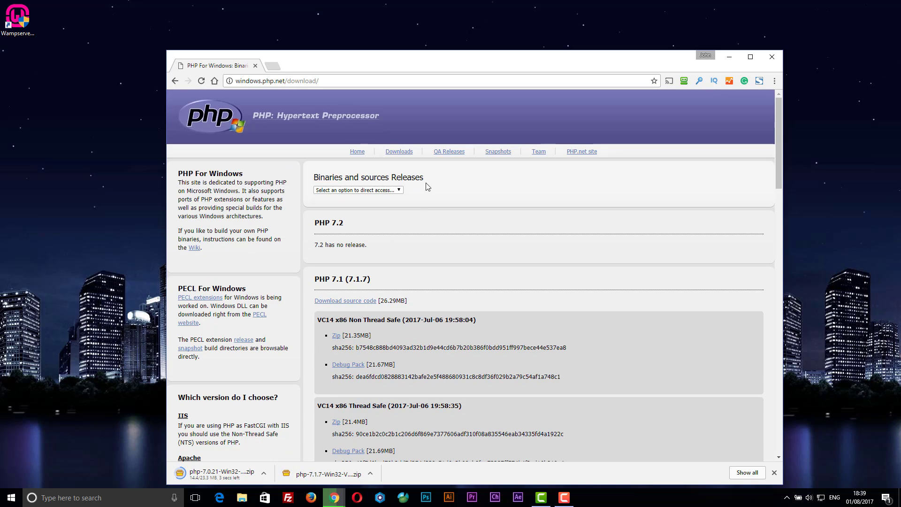
{"action": "left_click", "coordinate": [449, 152]}
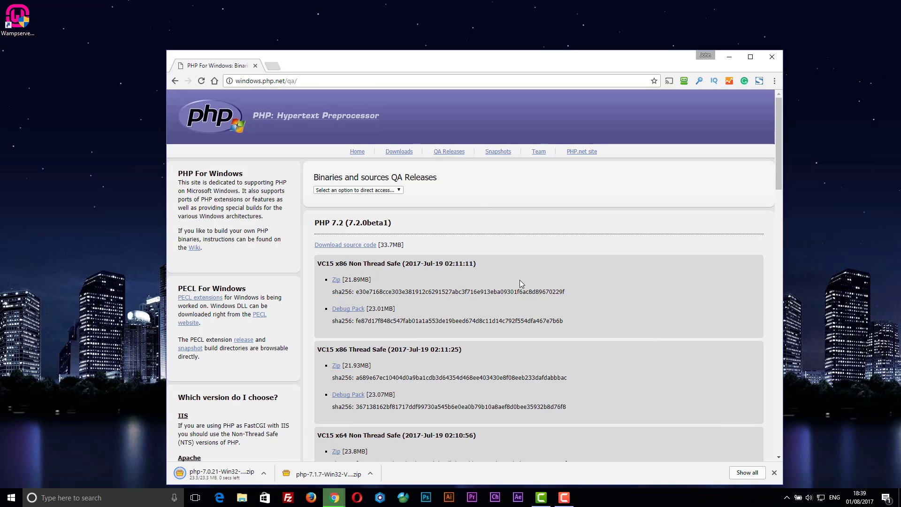
{"action": "scroll", "coordinate": [519, 280], "scroll_direction": "down", "scroll_amount": 4}
{"action": "scroll", "coordinate": [519, 280], "scroll_direction": "down", "scroll_amount": 4}
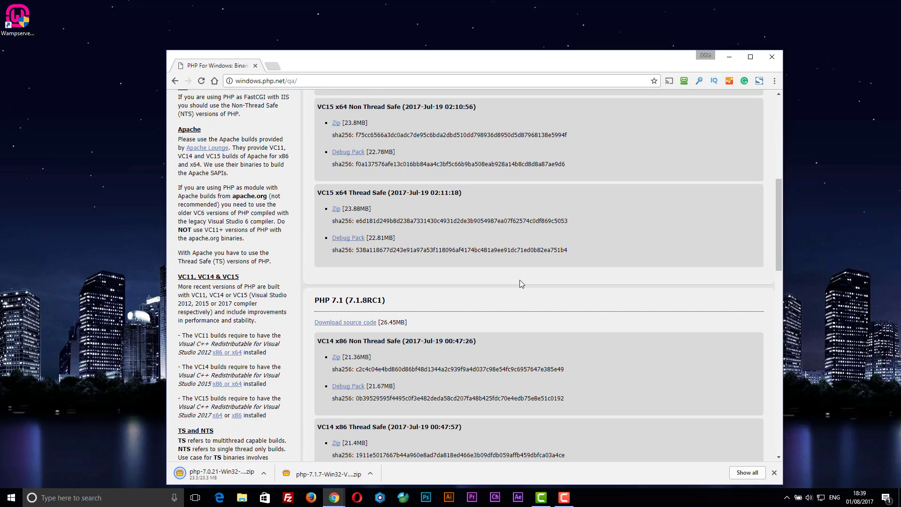
{"action": "scroll", "coordinate": [520, 280], "scroll_direction": "down", "scroll_amount": 2}
{"action": "scroll", "coordinate": [519, 280], "scroll_direction": "down", "scroll_amount": 1}
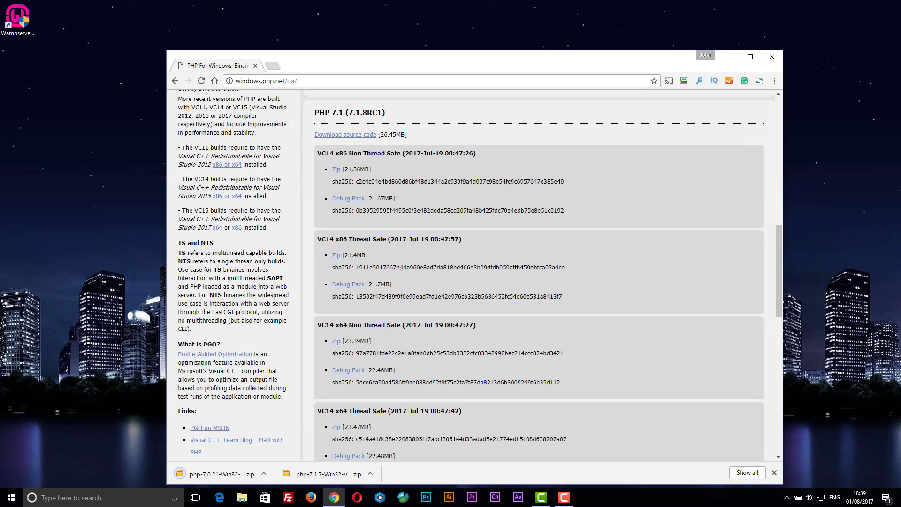
{"action": "scroll", "coordinate": [359, 280], "scroll_direction": "down", "scroll_amount": 1}
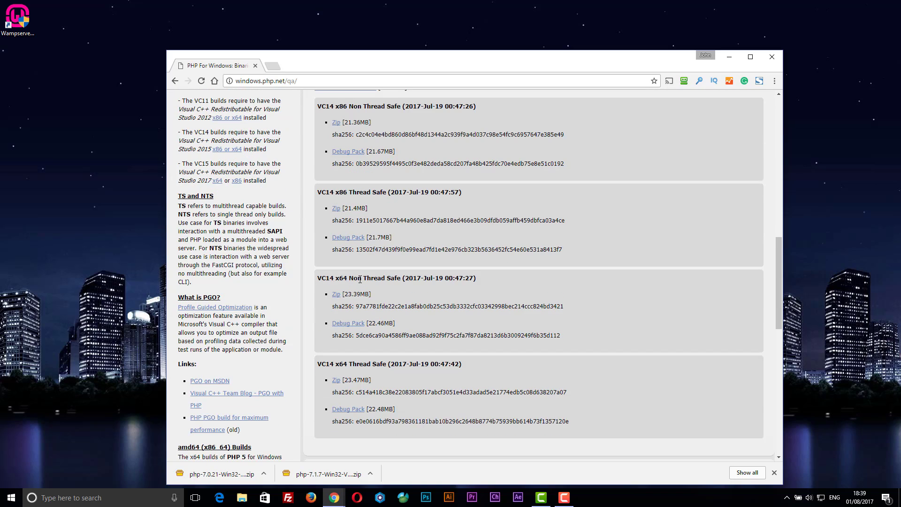
{"action": "left_click", "coordinate": [336, 380]}
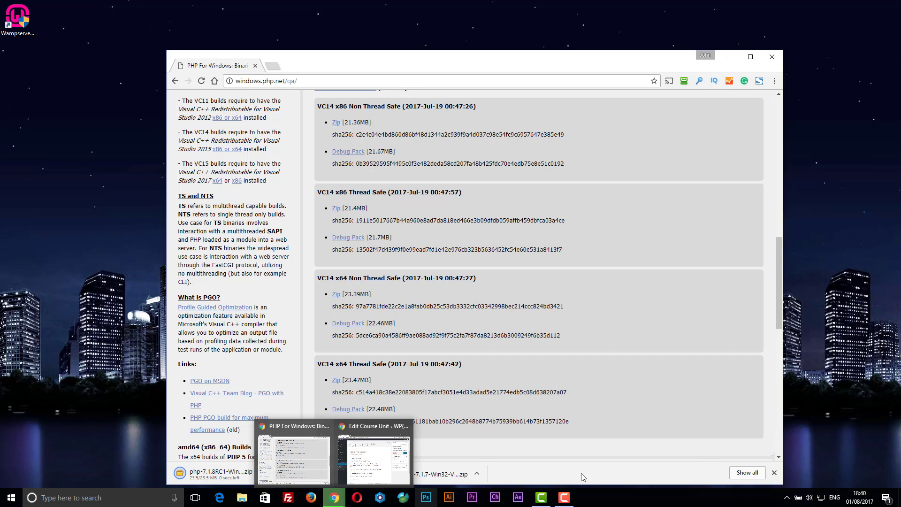
Open the full list of browser downloads and show php-7.1.7-Win32-VC14-x64 (1).zip in its folder
{"action": "left_click", "coordinate": [746, 473]}
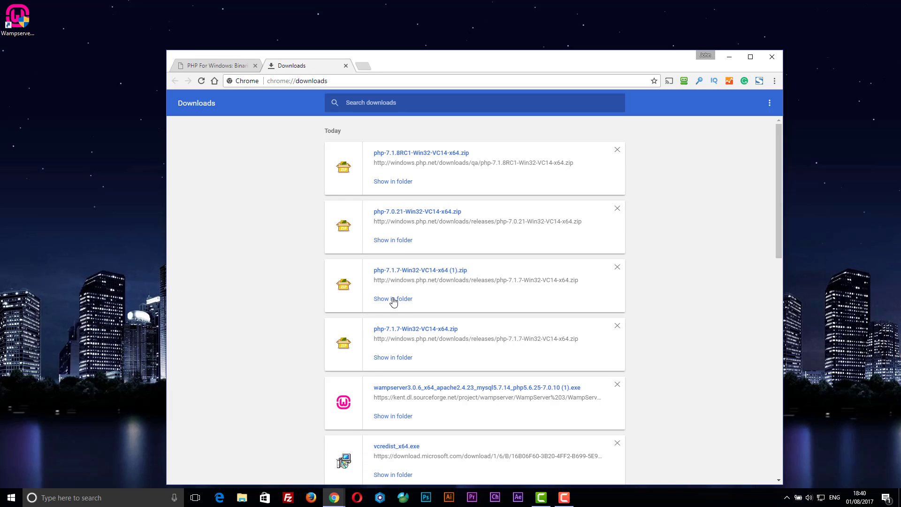
{"action": "right_click", "coordinate": [393, 302]}
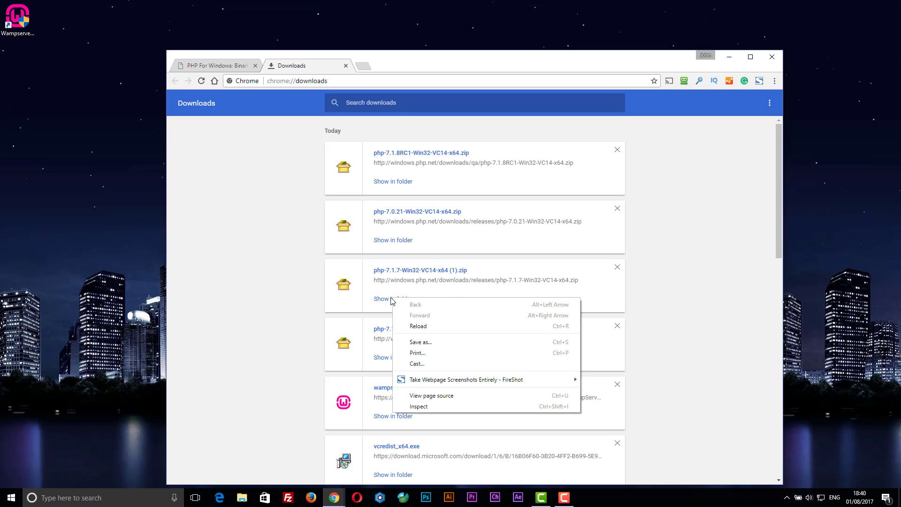
{"action": "key", "text": "Escape"}
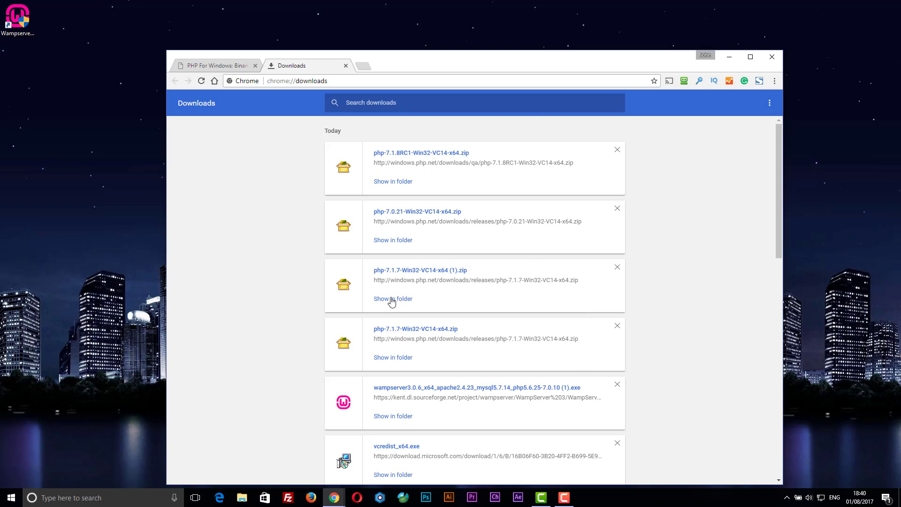
{"action": "left_click", "coordinate": [393, 299]}
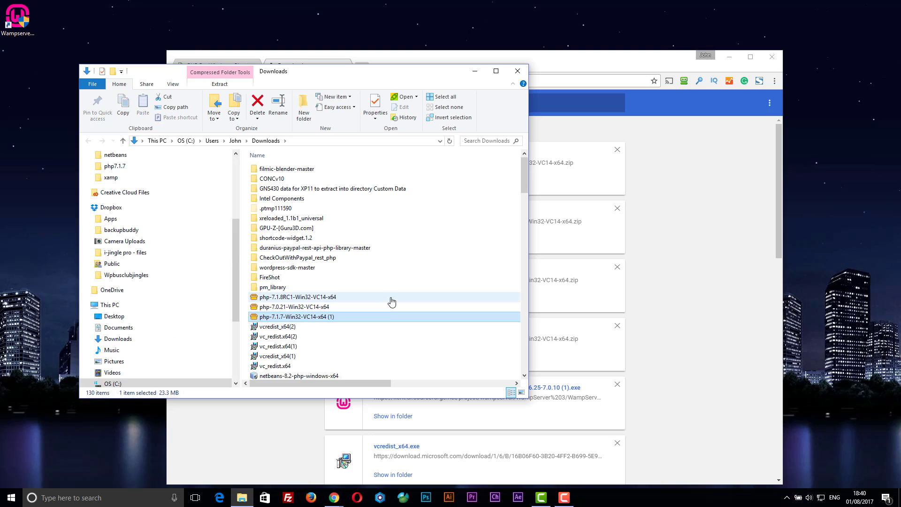
Extract the php-7.1.8RC1 and php-7.0.21 zip archives with PeaZip, each into its own new folder in Downloads
{"action": "right_click", "coordinate": [288, 298]}
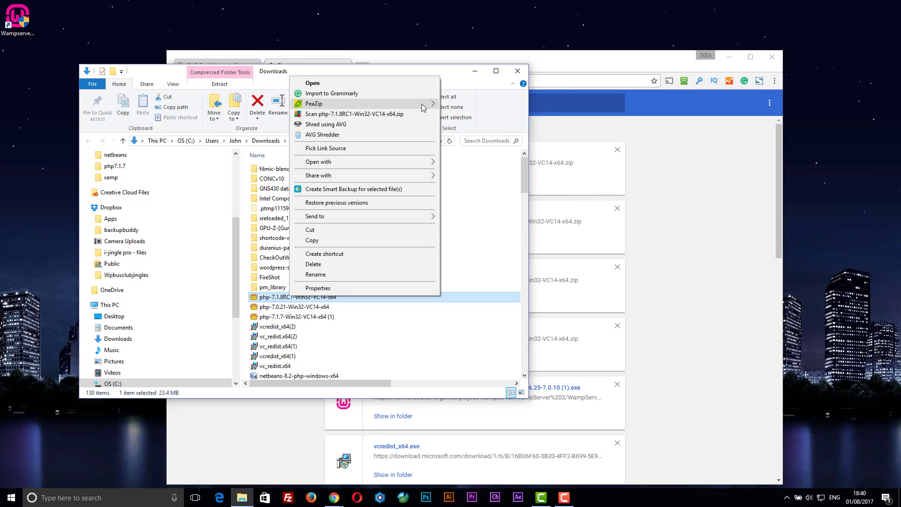
{"action": "mouse_move", "coordinate": [425, 107]}
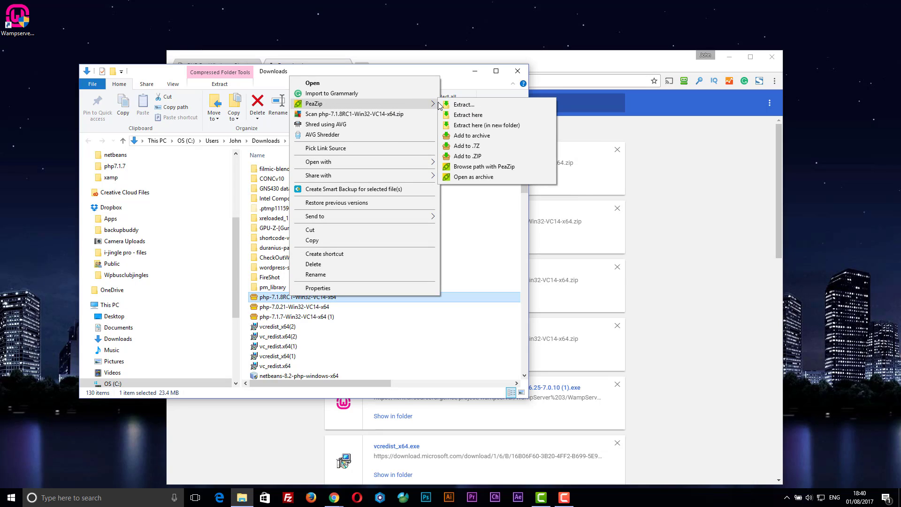
{"action": "left_click", "coordinate": [458, 125]}
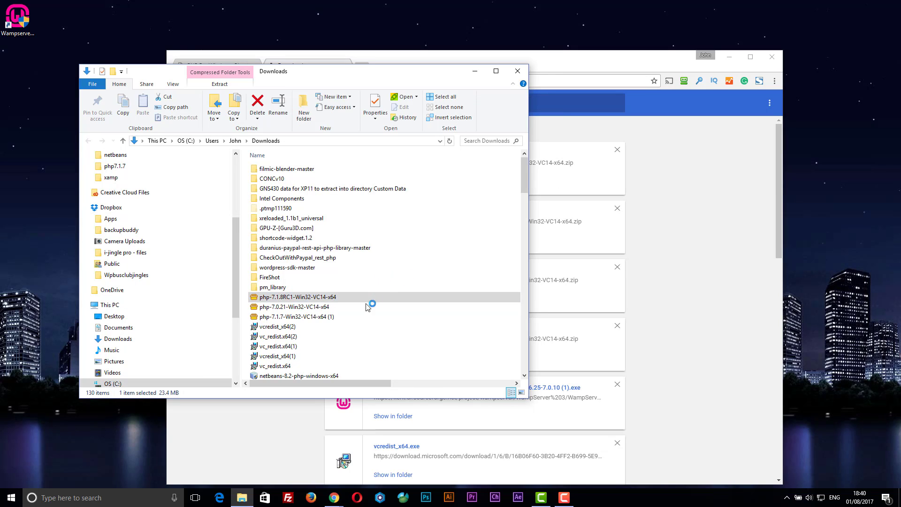
{"action": "left_click", "coordinate": [327, 309]}
{"action": "right_click", "coordinate": [326, 308]}
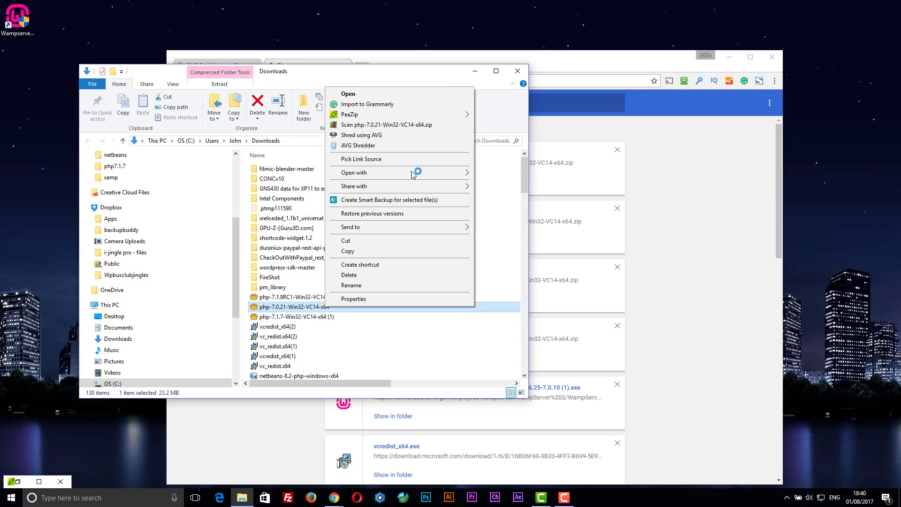
{"action": "mouse_move", "coordinate": [453, 114]}
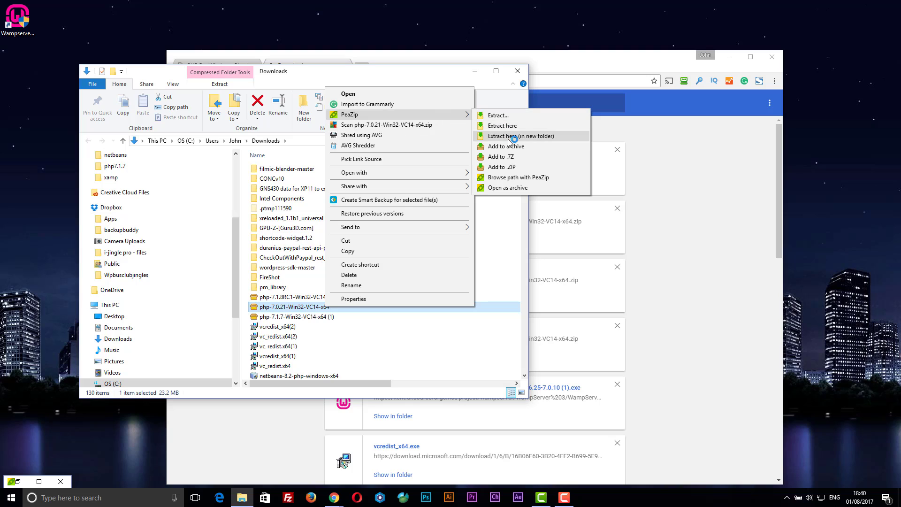
{"action": "left_click", "coordinate": [509, 137]}
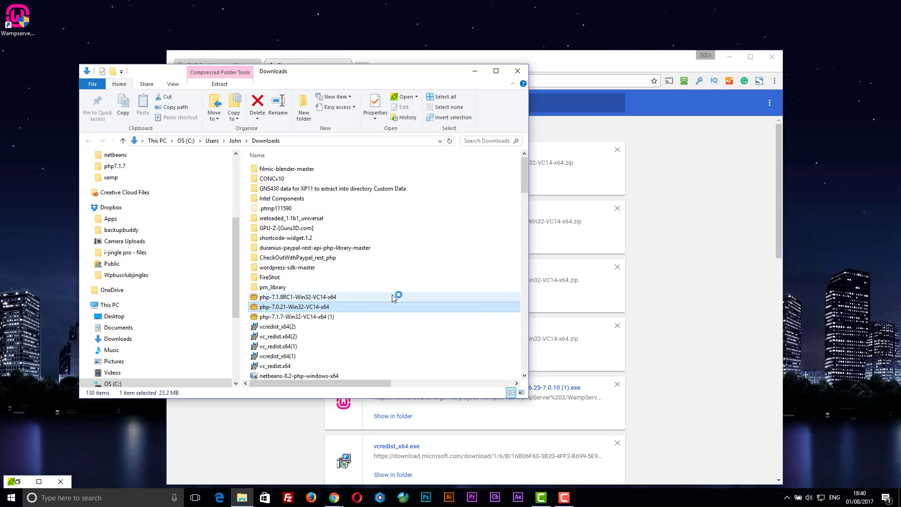
Extract the php-7.1.7-Win32-VC14-x64 (1) archive into a new folder in Downloads with PeaZip
{"action": "right_click", "coordinate": [308, 328]}
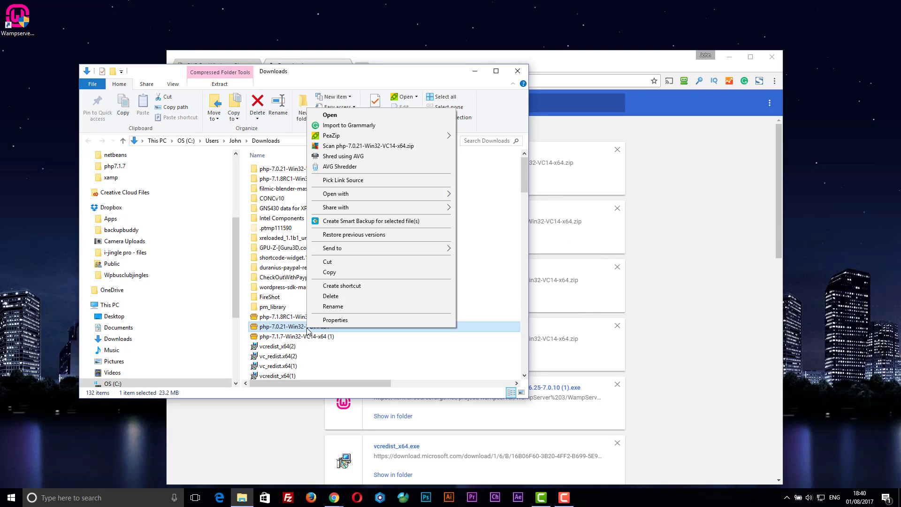
{"action": "left_click", "coordinate": [311, 337]}
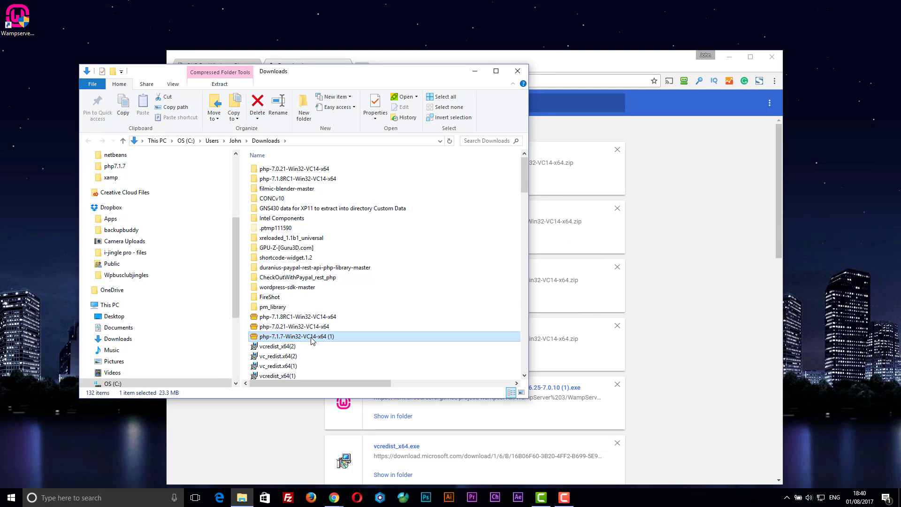
{"action": "right_click", "coordinate": [312, 340]}
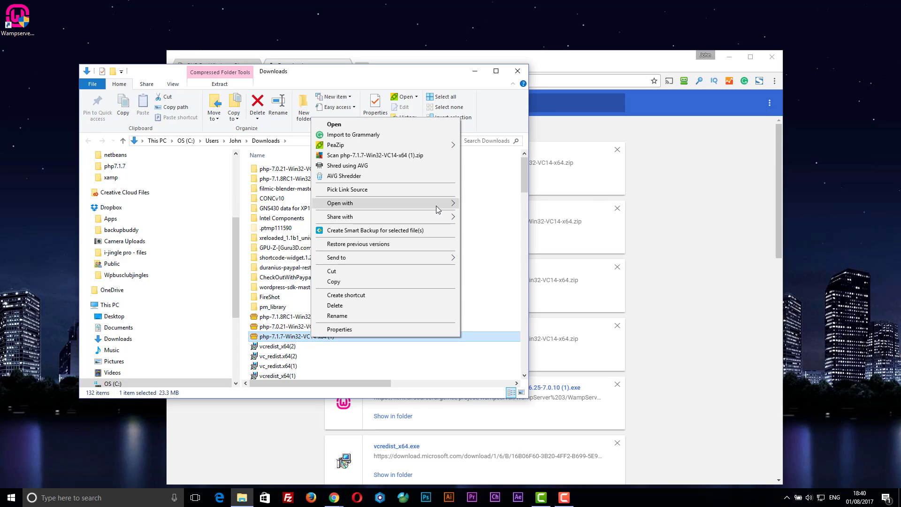
{"action": "mouse_move", "coordinate": [460, 208]}
{"action": "mouse_move", "coordinate": [453, 146]}
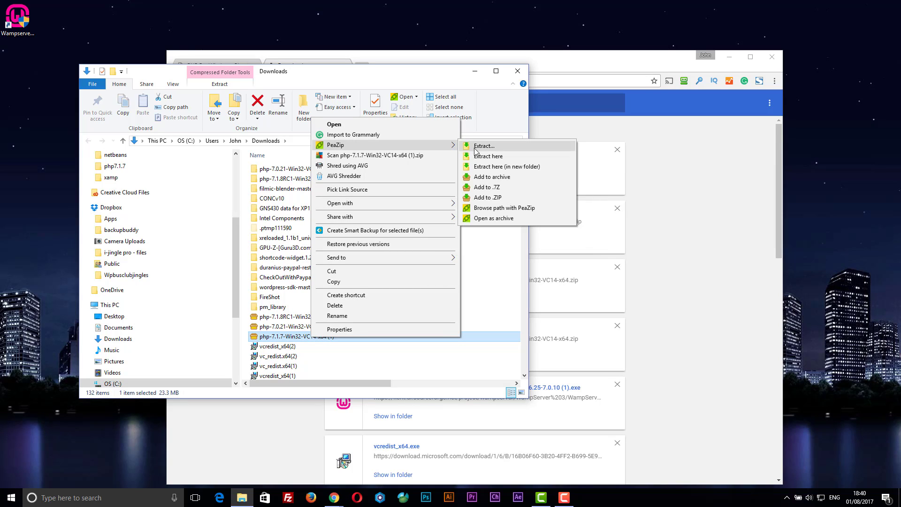
{"action": "left_click", "coordinate": [483, 167]}
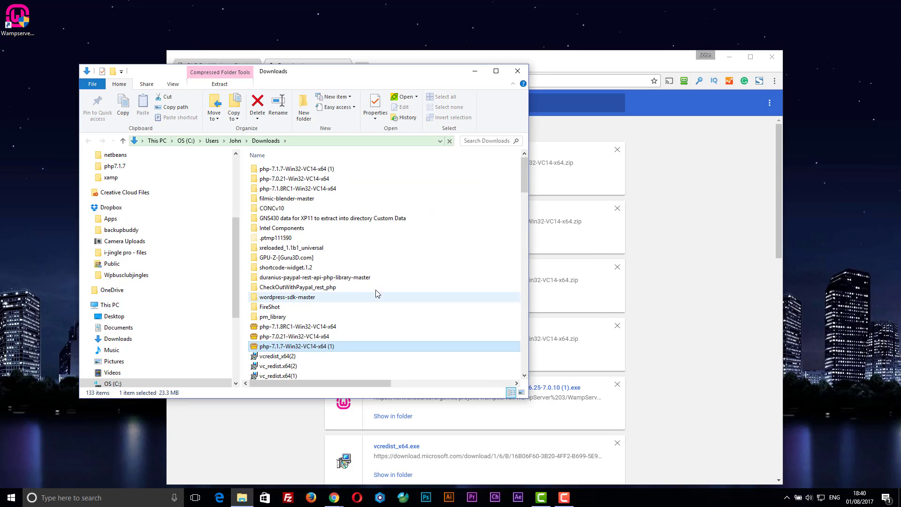
Move the three extracted PHP folders (7.1.7, 7.0.21 and 7.1.8RC1) from Downloads into C:\wamp\bin\php
{"action": "left_click", "coordinate": [317, 190]}
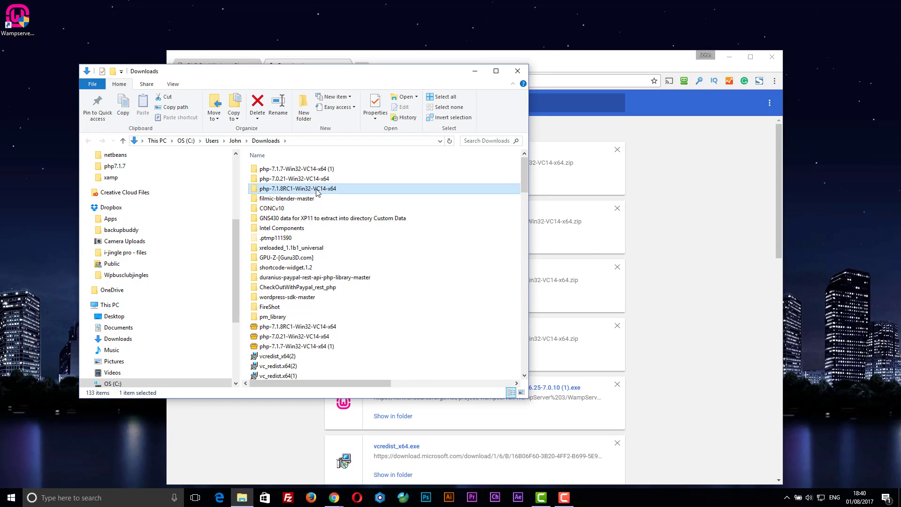
{"action": "key", "text": "shift+Up"}
{"action": "key", "text": "shift+Up"}
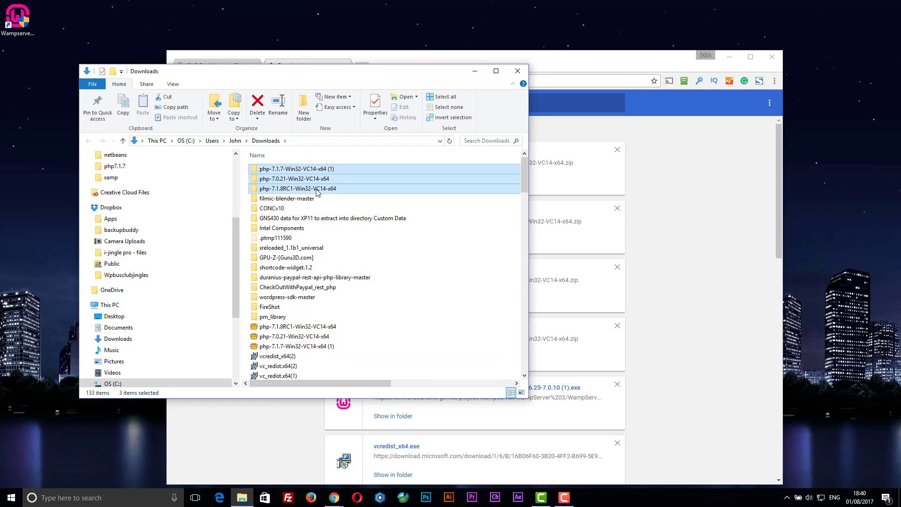
{"action": "key", "text": "ctrl+x"}
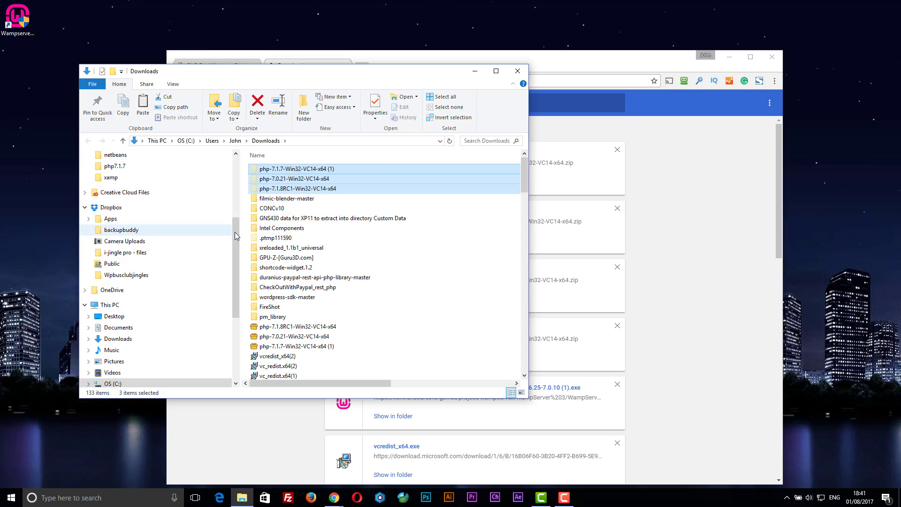
{"action": "left_click", "coordinate": [111, 178]}
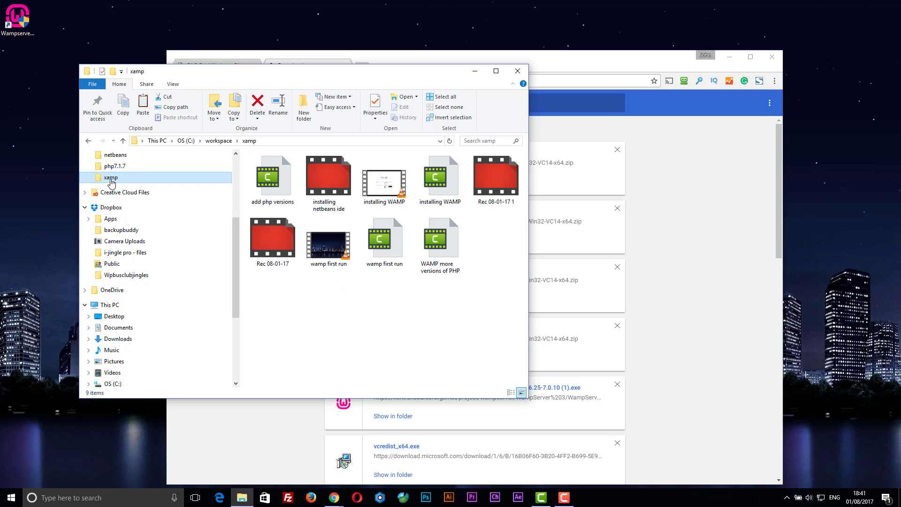
{"action": "left_click", "coordinate": [186, 141]}
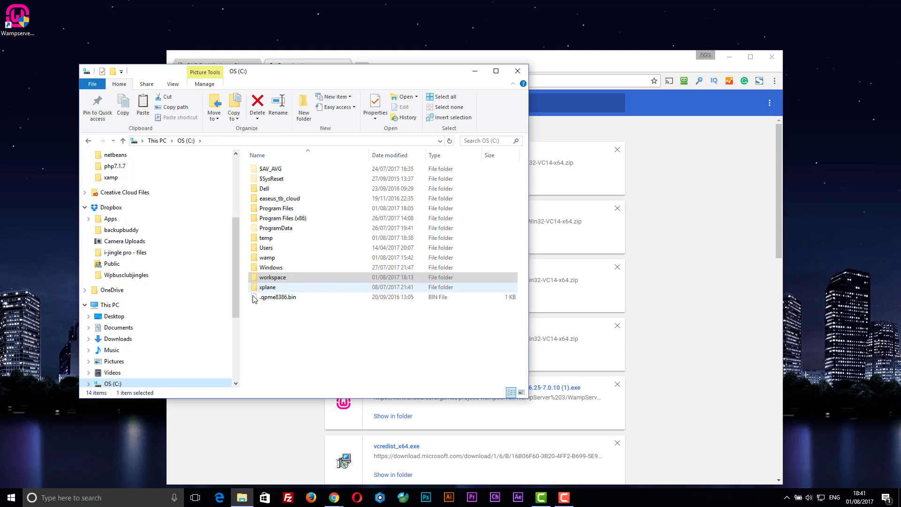
{"action": "double_click", "coordinate": [258, 259]}
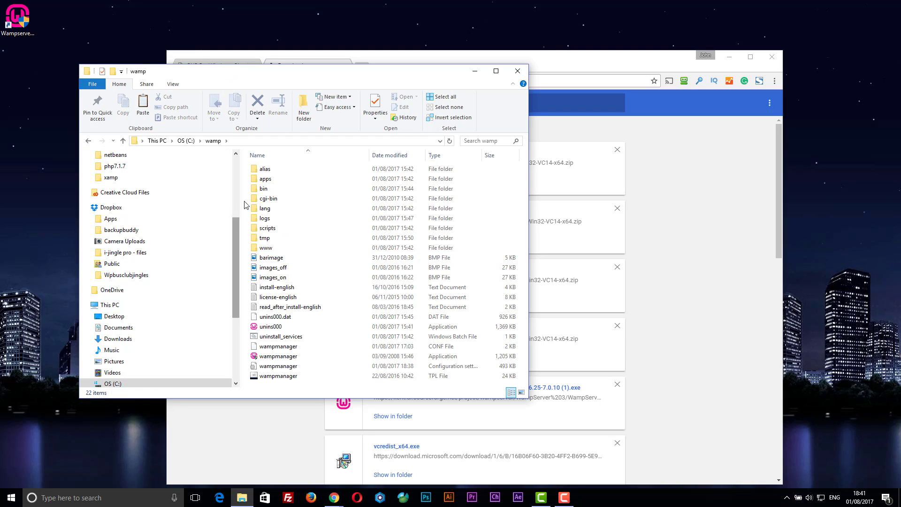
{"action": "double_click", "coordinate": [253, 189]}
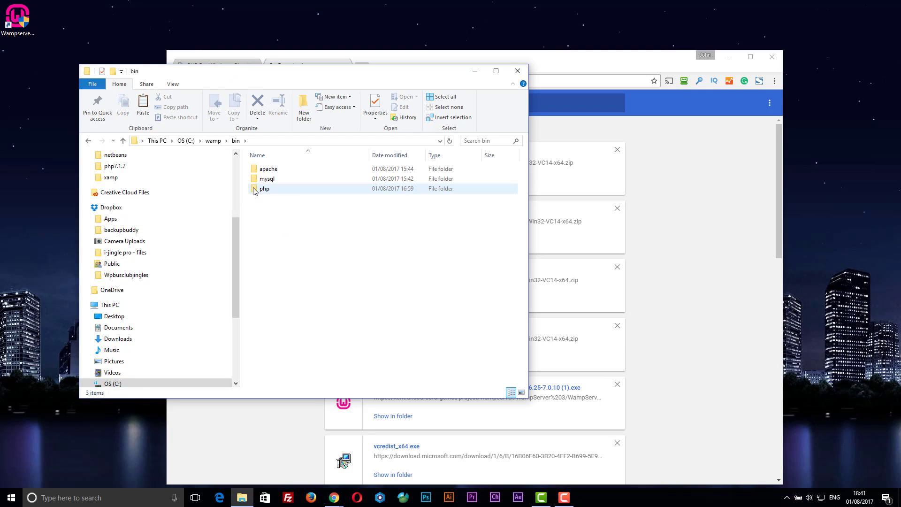
{"action": "double_click", "coordinate": [254, 189]}
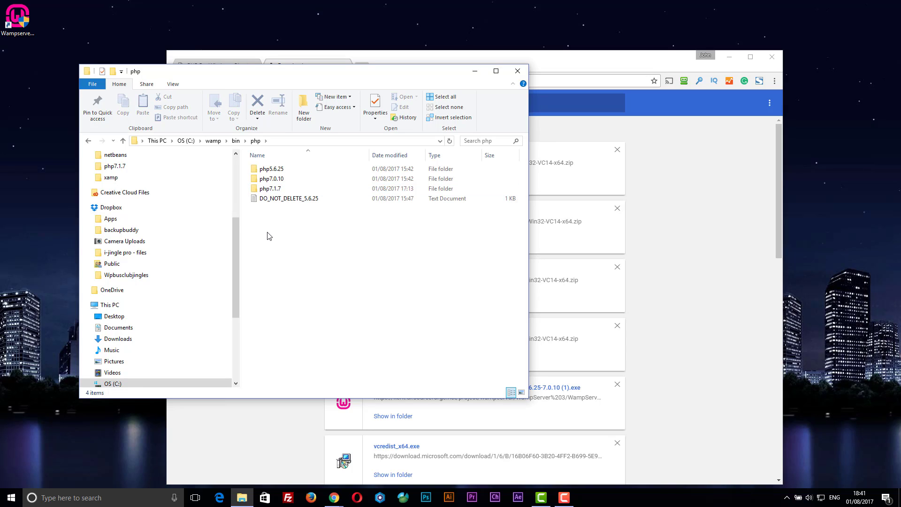
{"action": "key", "text": "ctrl+v"}
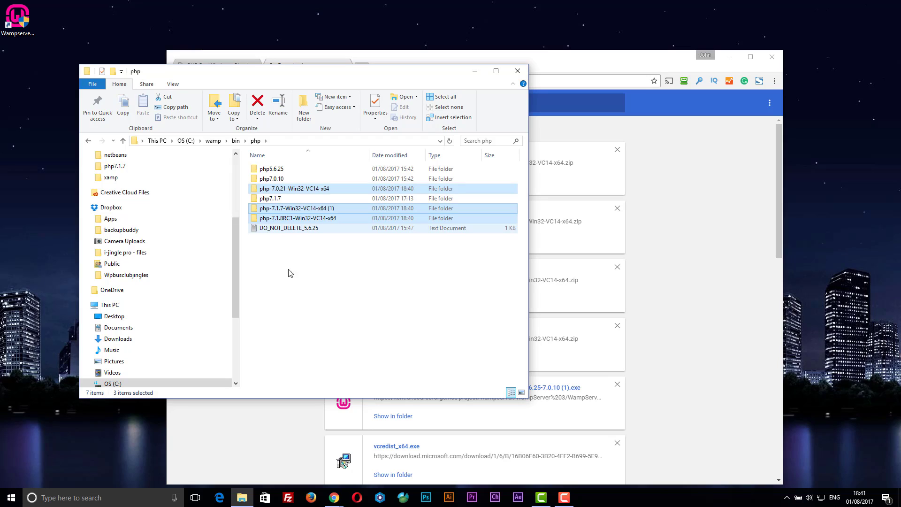
Check the PHP versions offered by WampServer, and delete the older php7.1.7 folder from C:\wamp\bin\php
{"action": "left_click", "coordinate": [787, 498]}
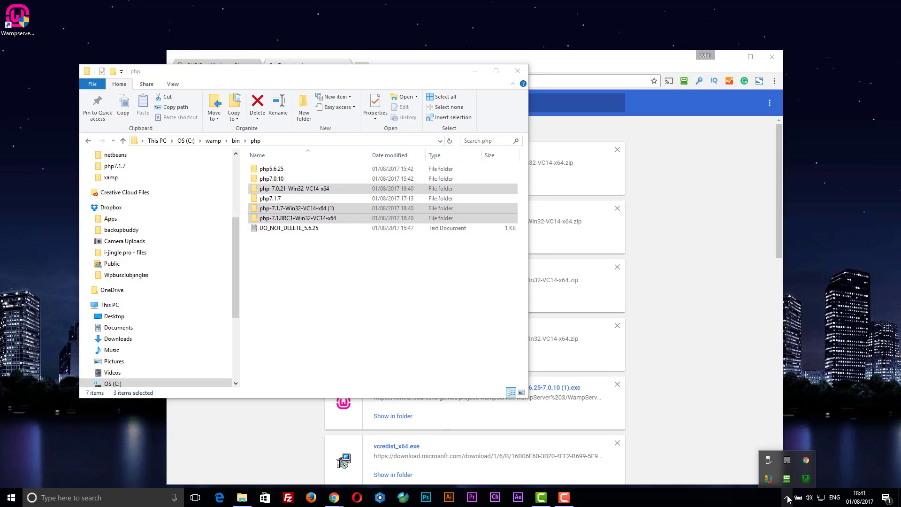
{"action": "left_click", "coordinate": [805, 479]}
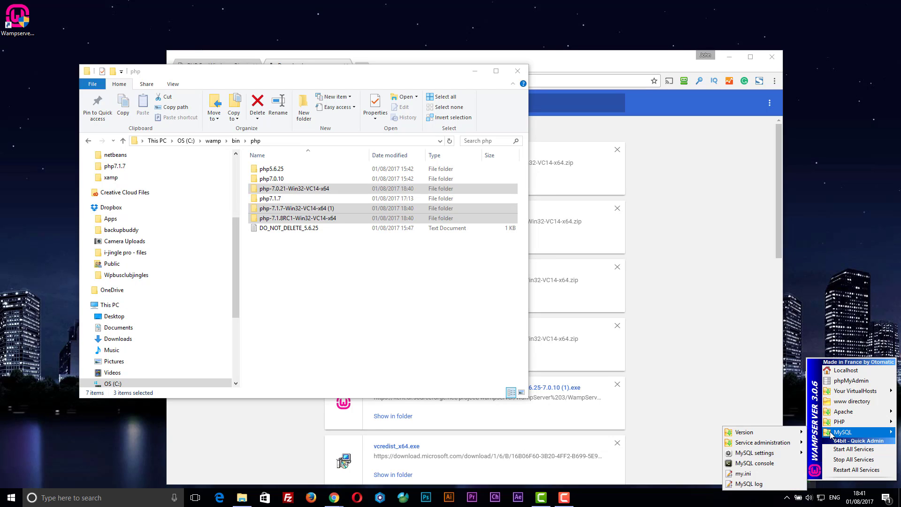
{"action": "mouse_move", "coordinate": [830, 424]}
{"action": "mouse_move", "coordinate": [787, 426]}
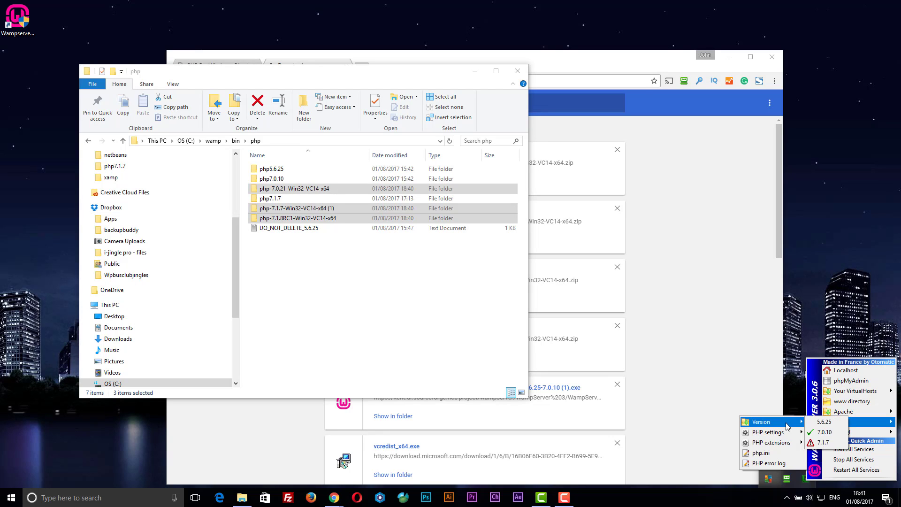
{"action": "left_click", "coordinate": [270, 198]}
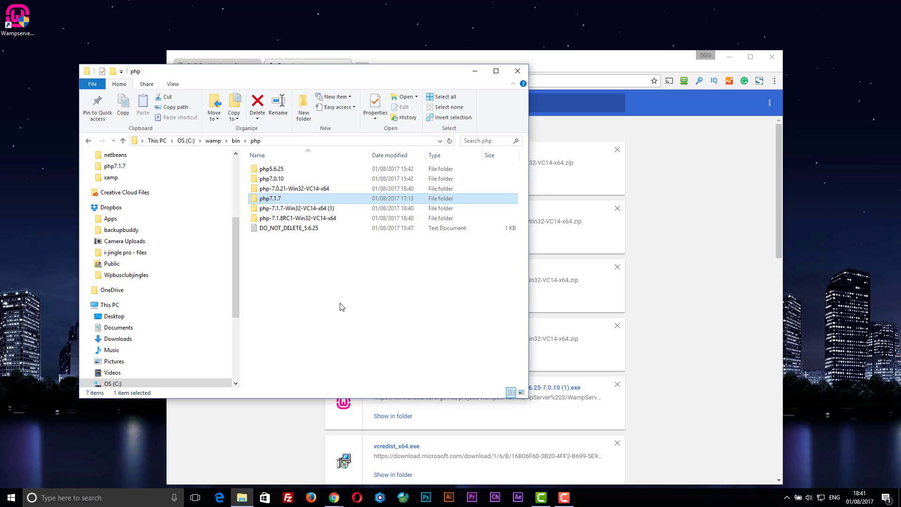
{"action": "key", "text": "Delete"}
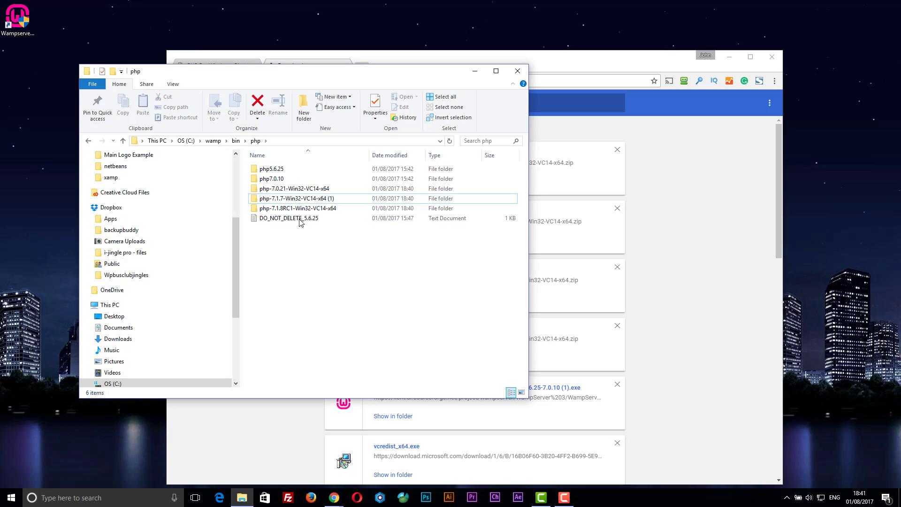
Rename the php-7.0.21-Win32-VC14-x64 folder in C:\wamp\bin\php as php7.0.21
{"action": "left_click", "coordinate": [297, 192]}
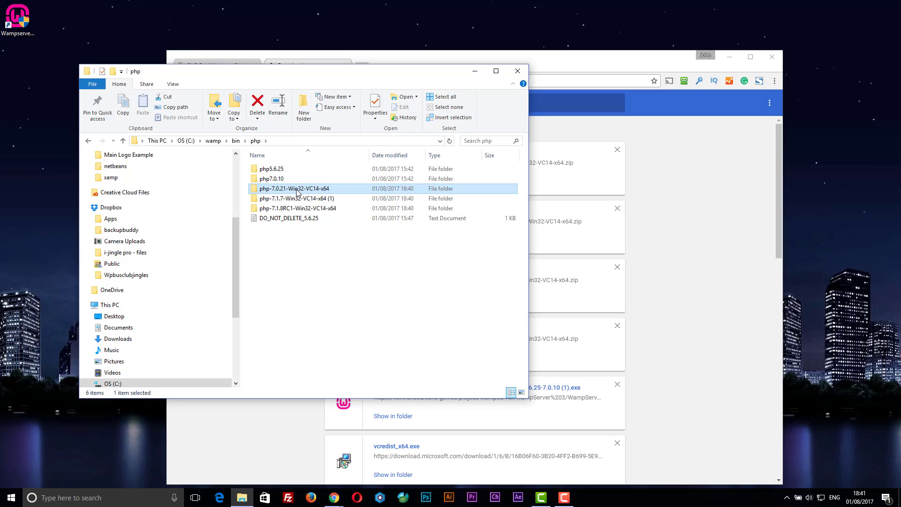
{"action": "left_click", "coordinate": [296, 189]}
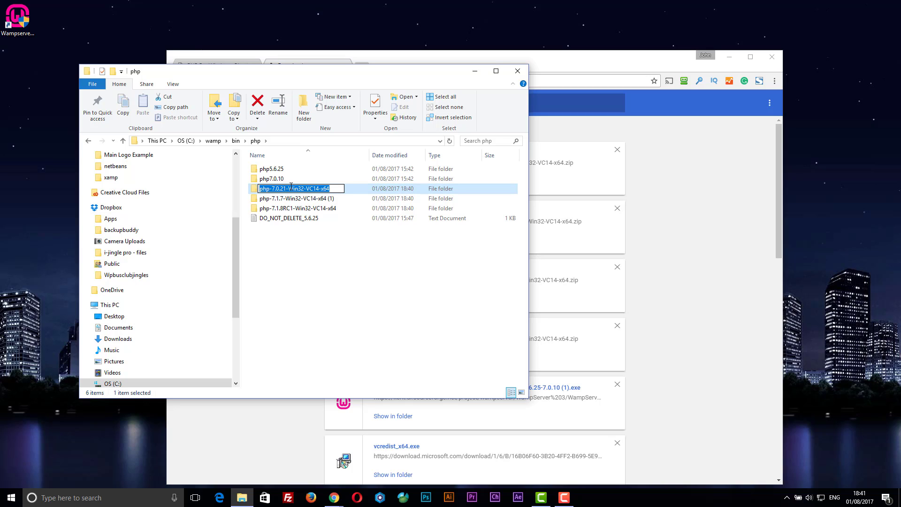
{"action": "left_click_drag", "start_coordinate": [288, 188], "coordinate": [374, 192]}
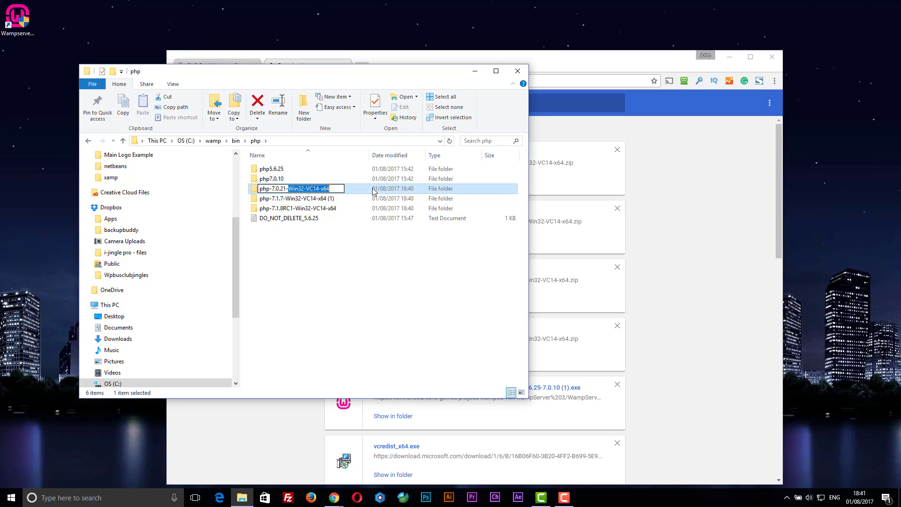
{"action": "key", "text": "BackSpace"}
{"action": "key", "text": "BackSpace"}
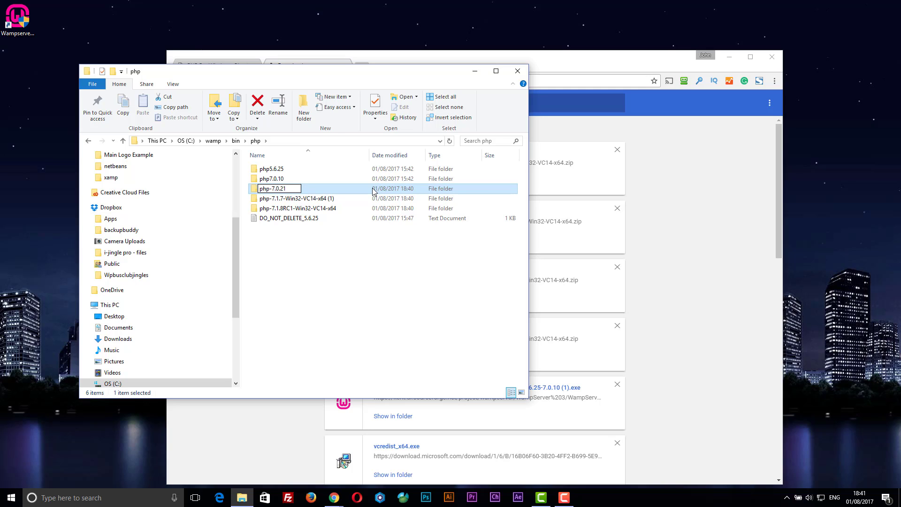
{"action": "key", "text": "BackSpace"}
Rename the php-7.1.7-Win32-VC14-x64 (1) folder as php7.1.7
{"action": "left_click", "coordinate": [301, 199]}
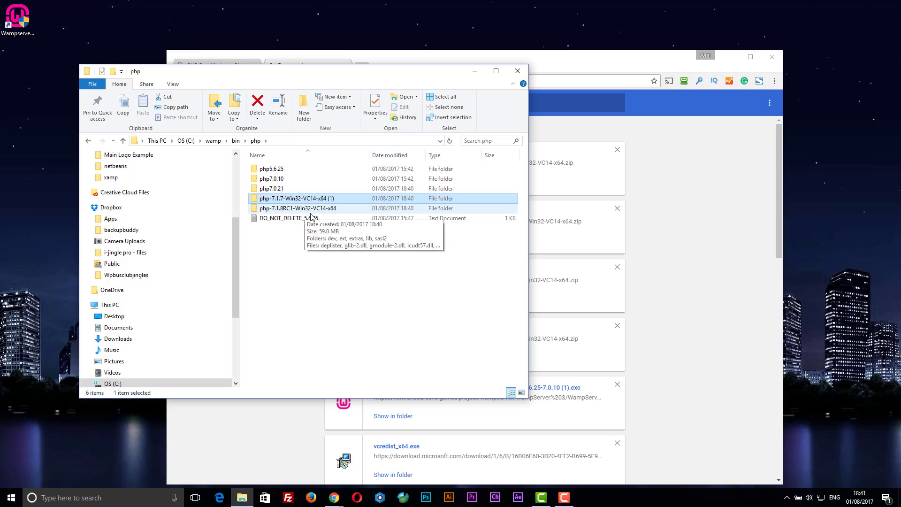
{"action": "left_click", "coordinate": [271, 202]}
{"action": "left_click", "coordinate": [272, 199]}
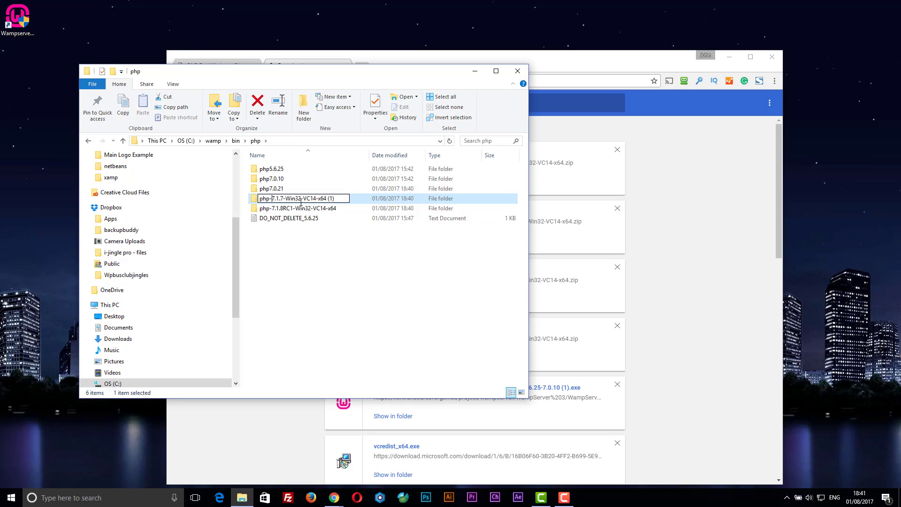
{"action": "key", "text": "BackSpace"}
{"action": "key", "text": "BackSpace"}
{"action": "key", "text": "BackSpace"}
{"action": "key", "text": "BackSpace"}
{"action": "key", "text": "BackSpace"}
{"action": "key", "text": "BackSpace"}
{"action": "key", "text": "BackSpace"}
{"action": "key", "text": "BackSpace"}
{"action": "key", "text": "BackSpace"}
{"action": "key", "text": "BackSpace"}
{"action": "key", "text": "BackSpace"}
{"action": "key", "text": "BackSpace"}
{"action": "key", "text": "BackSpace"}
{"action": "key", "text": "BackSpace"}
{"action": "key", "text": "BackSpace"}
{"action": "key", "text": "BackSpace"}
{"action": "key", "text": "BackSpace"}
{"action": "key", "text": "BackSpace"}
{"action": "key", "text": "BackSpace"}
{"action": "key", "text": "BackSpace"}
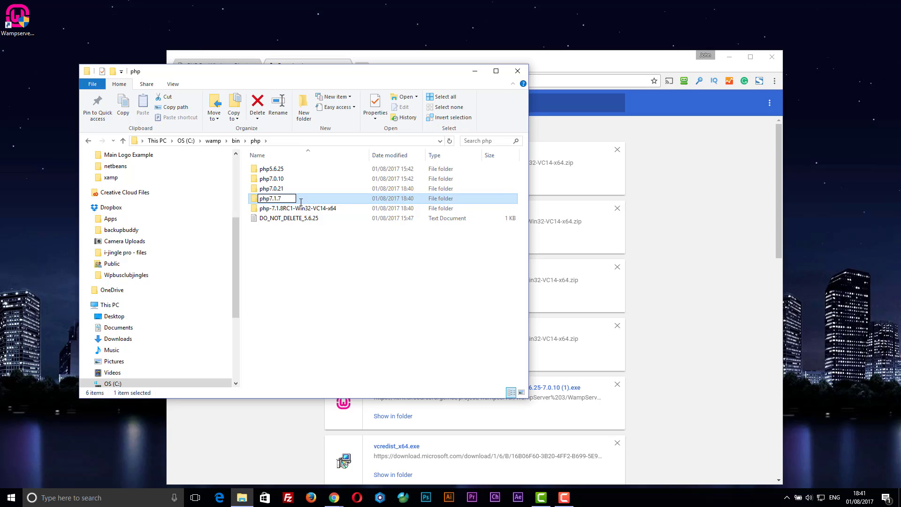
Rename the php-7.1.8RC1-Win32-VC14-x64 folder as php7.1.8RC1
{"action": "left_click", "coordinate": [283, 208]}
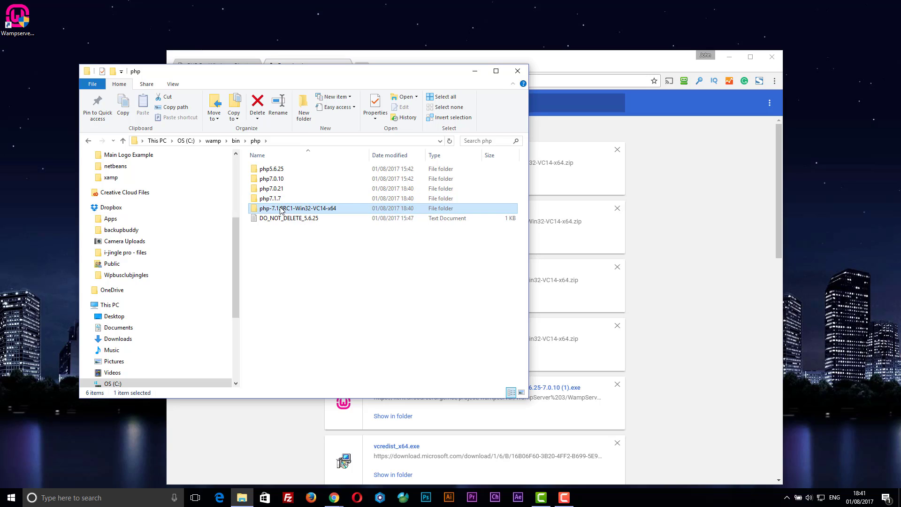
{"action": "left_click", "coordinate": [277, 211]}
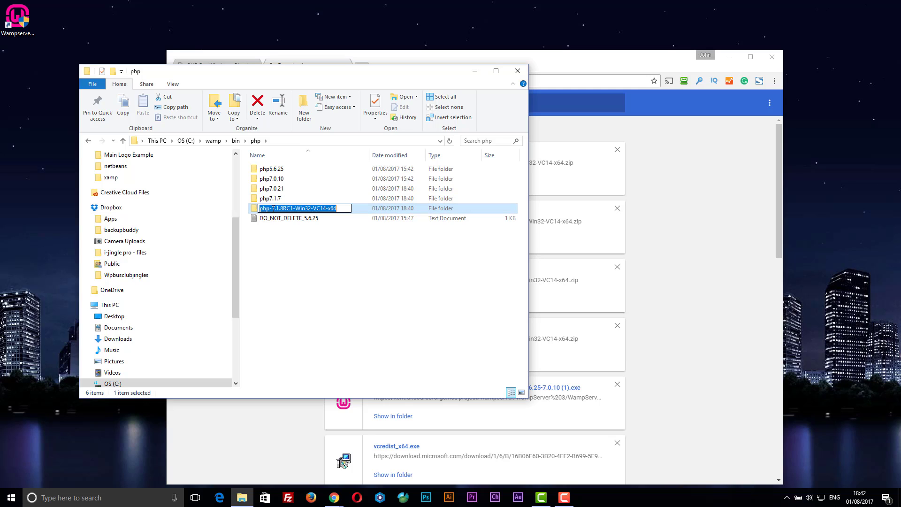
{"action": "left_click", "coordinate": [277, 209]}
{"action": "key", "text": "BackSpace"}
{"action": "key", "text": "End"}
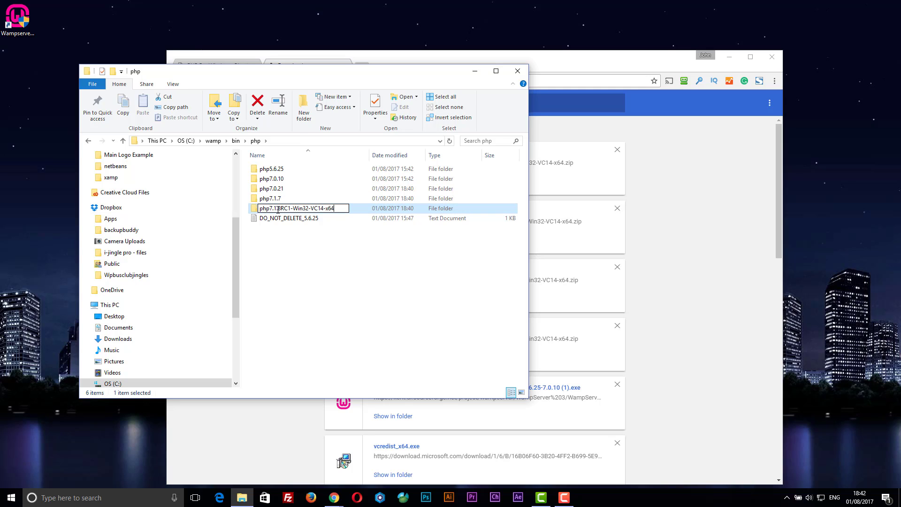
{"action": "key", "text": "BackSpace"}
{"action": "key", "text": "BackSpace"}
{"action": "key", "text": "BackSpace"}
{"action": "key", "text": "BackSpace"}
{"action": "key", "text": "BackSpace"}
{"action": "key", "text": "BackSpace"}
{"action": "key", "text": "BackSpace"}
{"action": "key", "text": "BackSpace"}
{"action": "key", "text": "BackSpace"}
{"action": "key", "text": "BackSpace"}
{"action": "key", "text": "BackSpace"}
{"action": "key", "text": "BackSpace"}
{"action": "key", "text": "BackSpace"}
{"action": "key", "text": "BackSpace"}
{"action": "key", "text": "BackSpace"}
{"action": "key", "text": "BackSpace"}
{"action": "key", "text": "BackSpace"}
{"action": "key", "text": "BackSpace"}
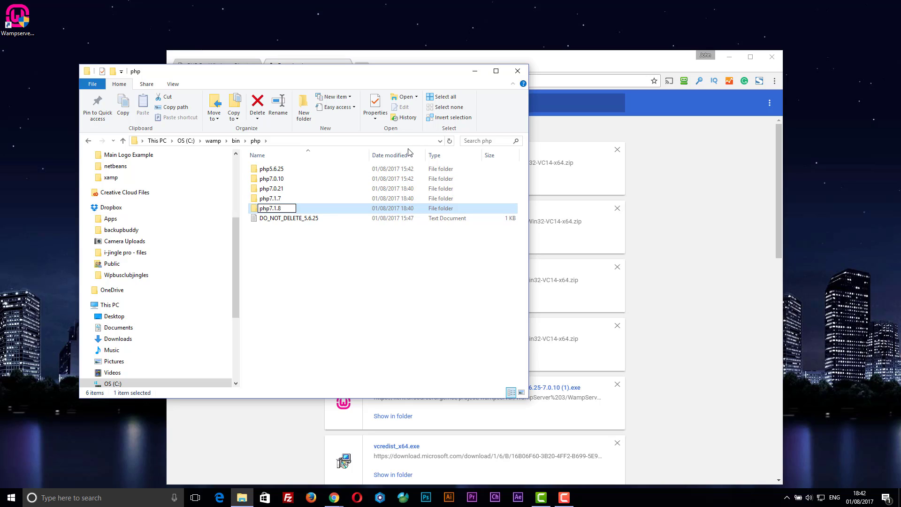
{"action": "type", "text": "RC1"}
{"action": "key", "text": "Return"}
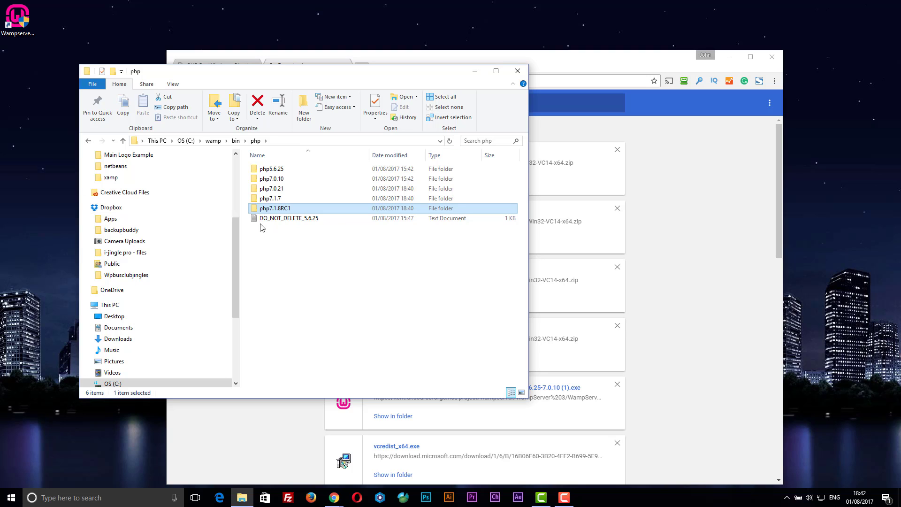
Copy the wampserver CONF file from the php7.0.10 folder into the php7.0.21 folder
{"action": "double_click", "coordinate": [257, 181]}
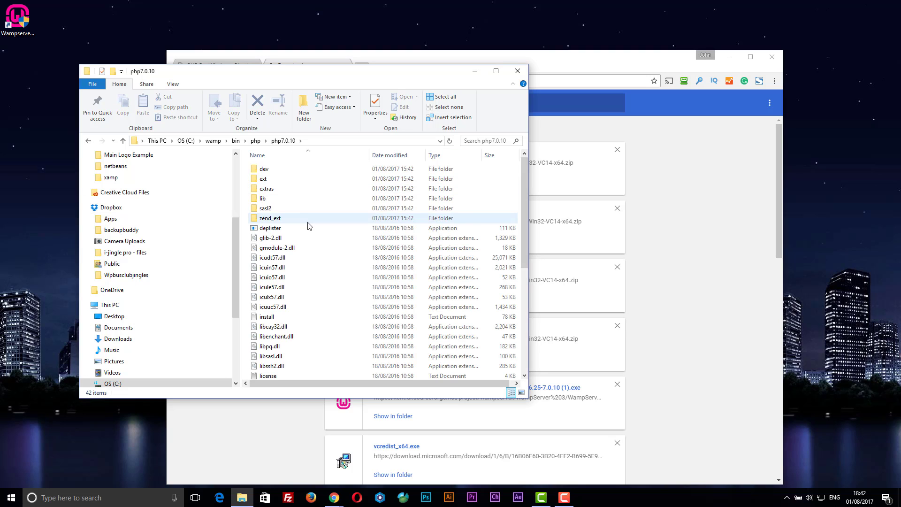
{"action": "scroll", "coordinate": [307, 225], "scroll_direction": "down", "scroll_amount": 7}
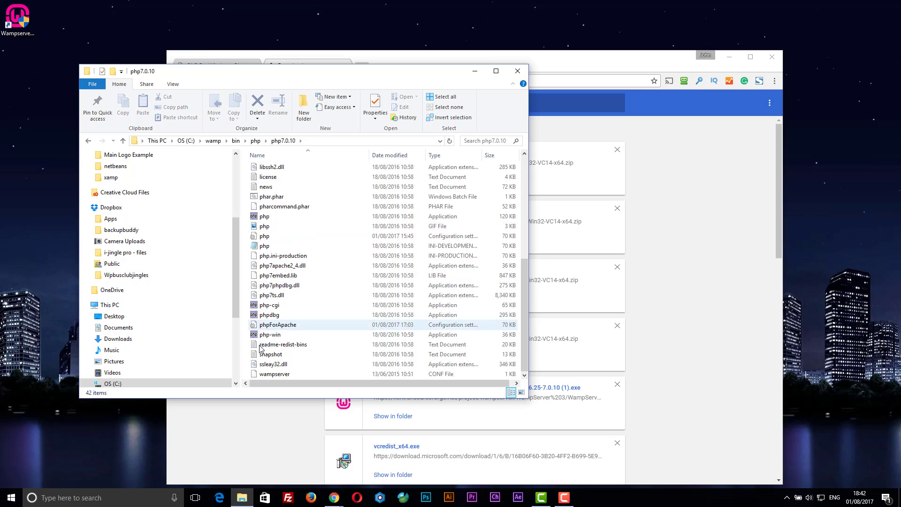
{"action": "left_click", "coordinate": [288, 374]}
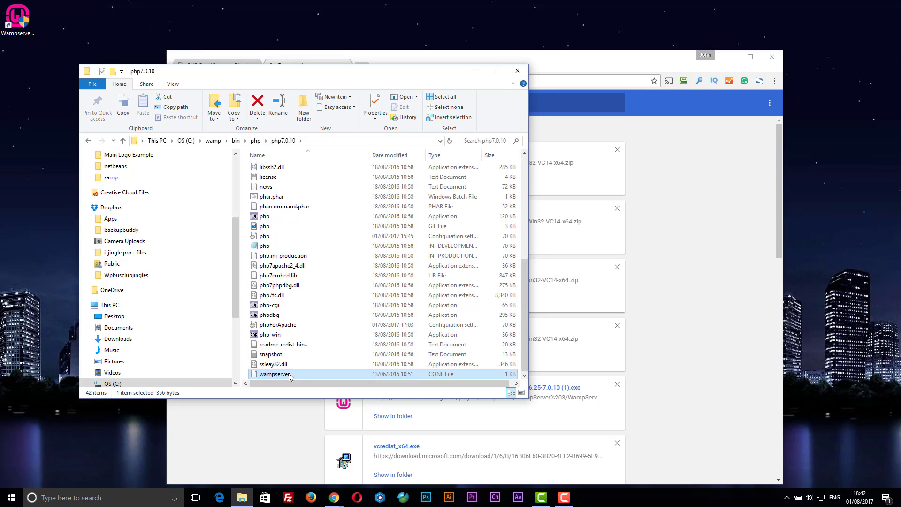
{"action": "right_click", "coordinate": [288, 373]}
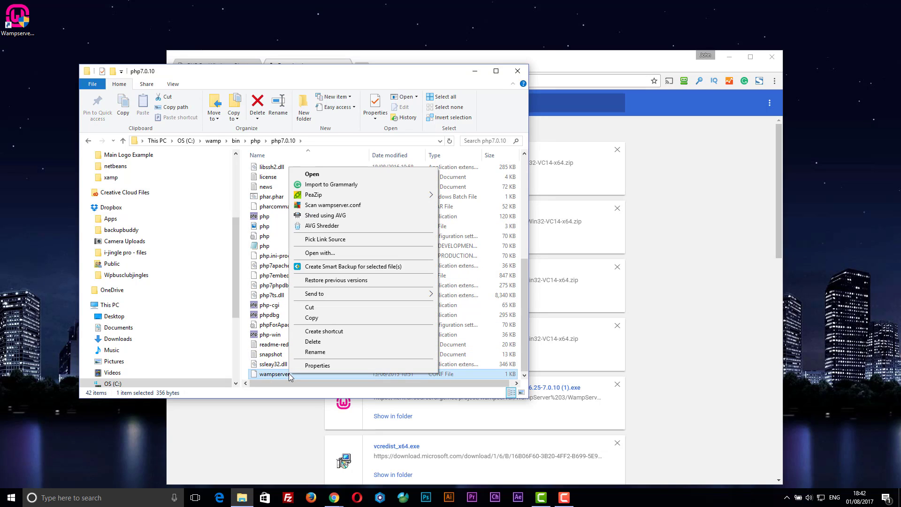
{"action": "left_click", "coordinate": [310, 318]}
{"action": "left_click", "coordinate": [256, 143]}
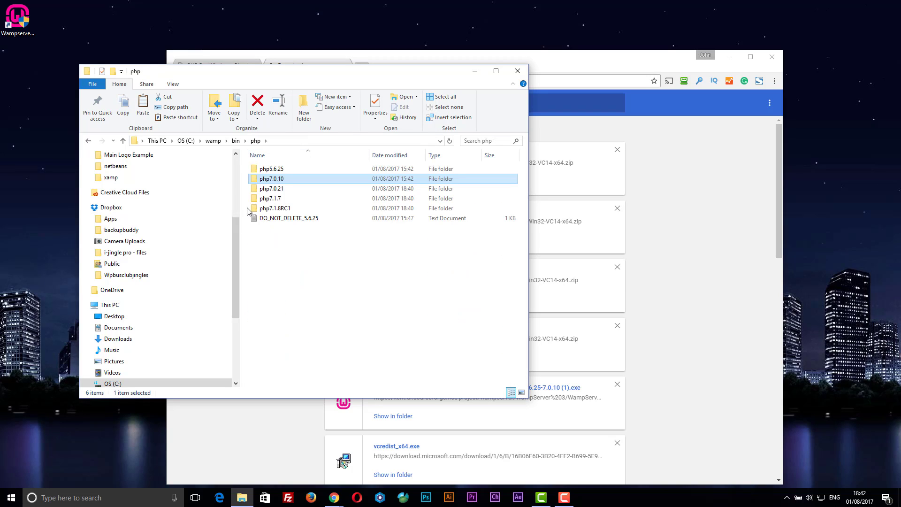
{"action": "double_click", "coordinate": [257, 190]}
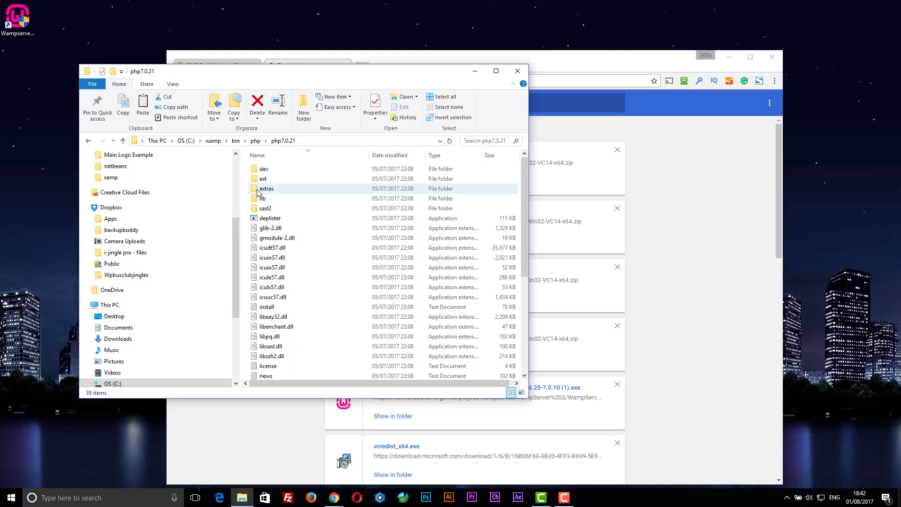
{"action": "key", "text": "ctrl+v"}
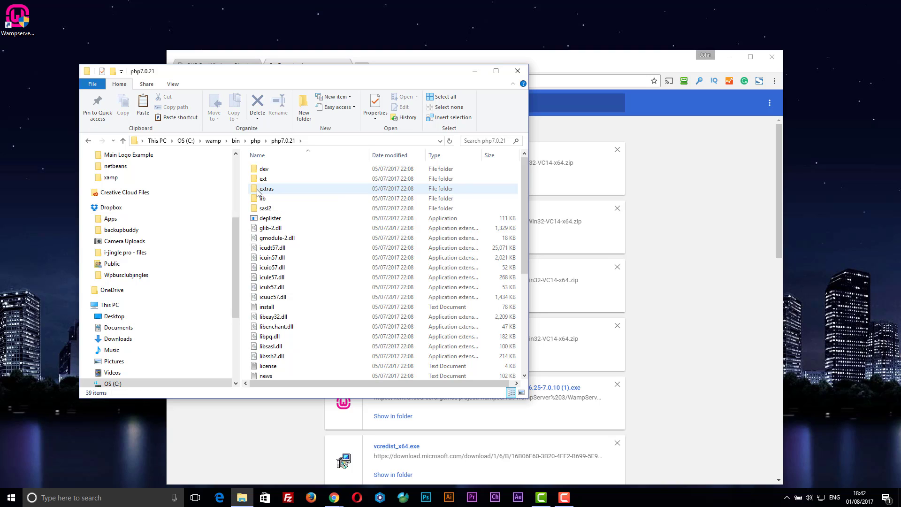
Paste the copied wampserver CONF file into the php7.1.7 and php7.1.8RC1 folders
{"action": "left_click", "coordinate": [256, 142]}
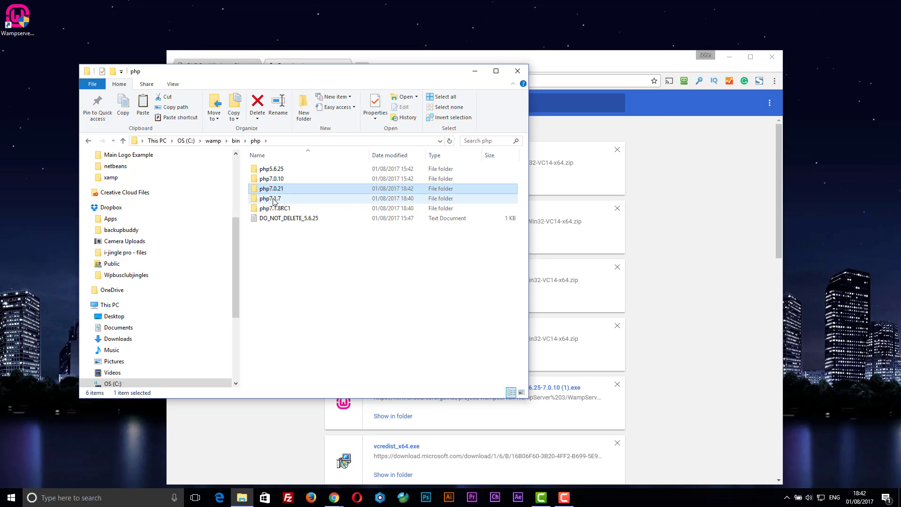
{"action": "double_click", "coordinate": [274, 199]}
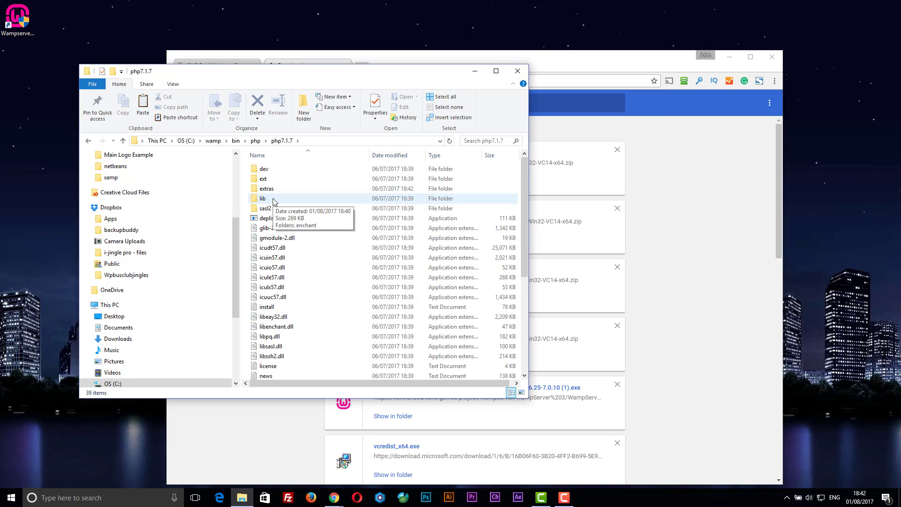
{"action": "key", "text": "End"}
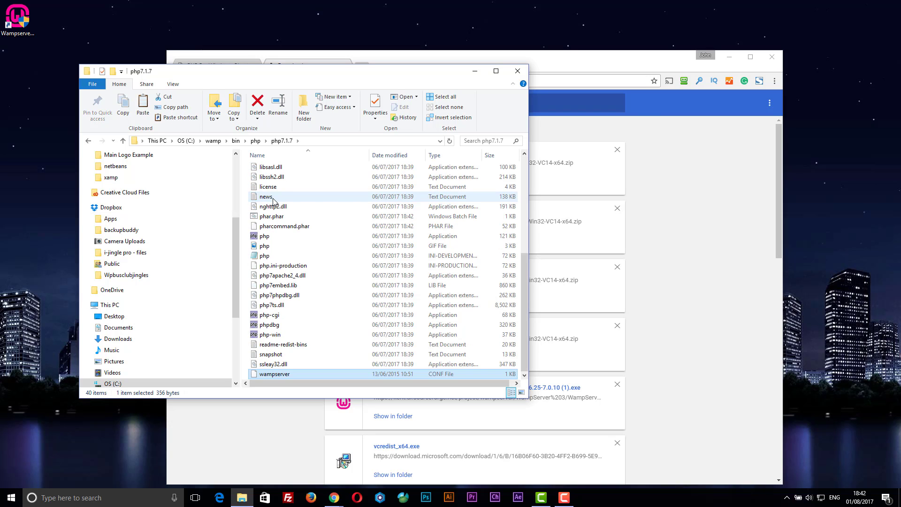
{"action": "left_click", "coordinate": [257, 142]}
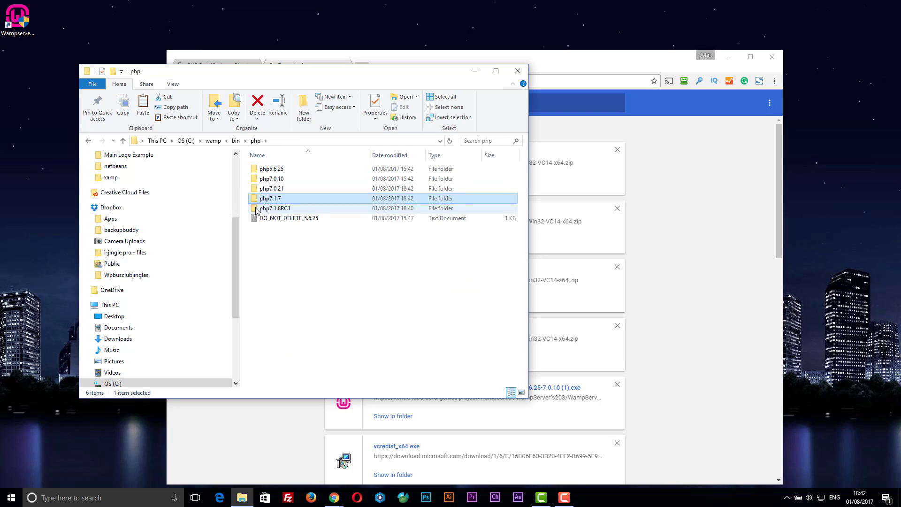
{"action": "double_click", "coordinate": [255, 209]}
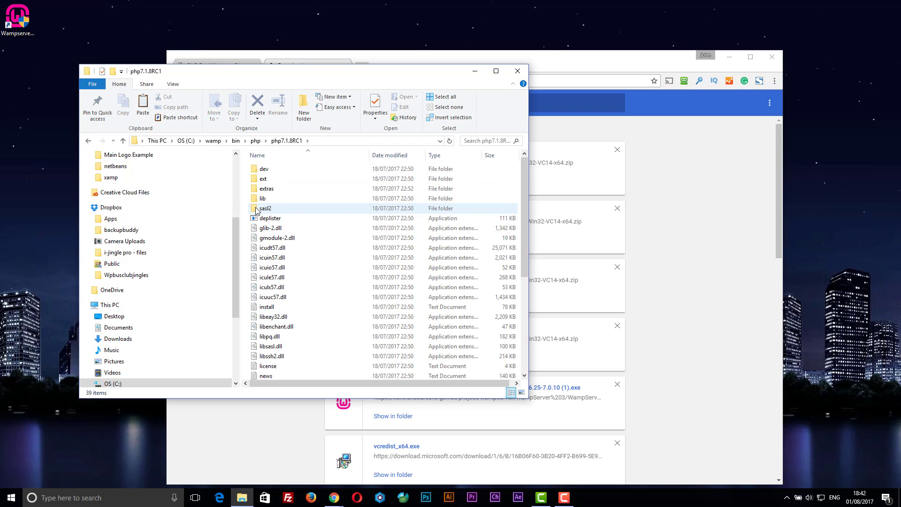
{"action": "key", "text": "ctrl+v"}
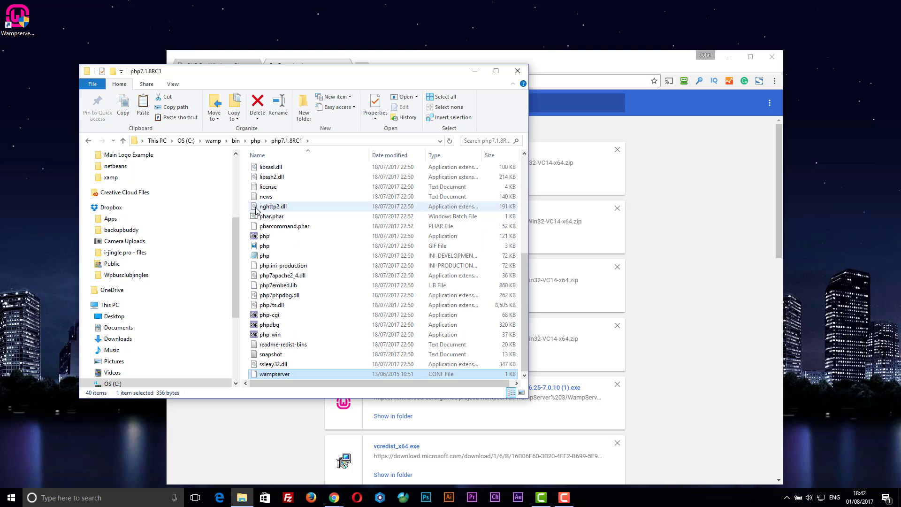
{"action": "scroll", "coordinate": [329, 235], "scroll_direction": "up", "scroll_amount": 6}
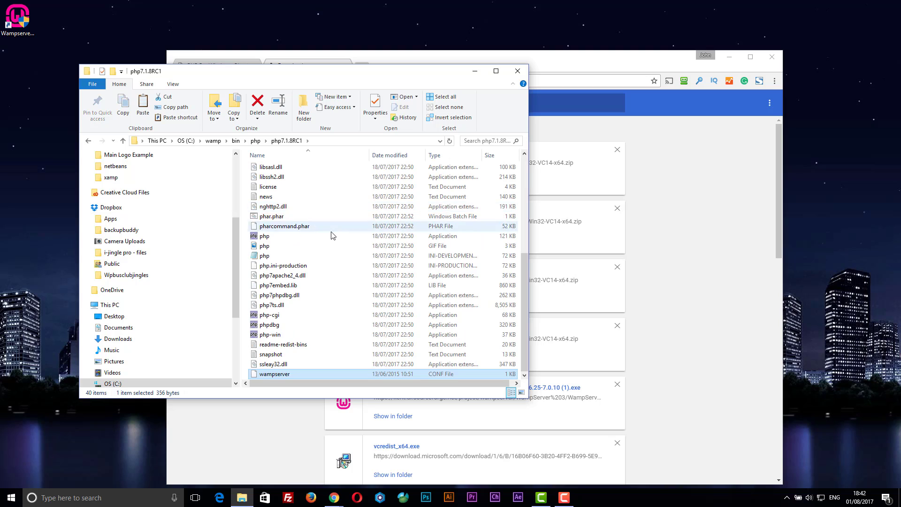
Open the php INI-DEVELOPMENT file from the php7.0.21 folder in Notepad
{"action": "left_click", "coordinate": [255, 141]}
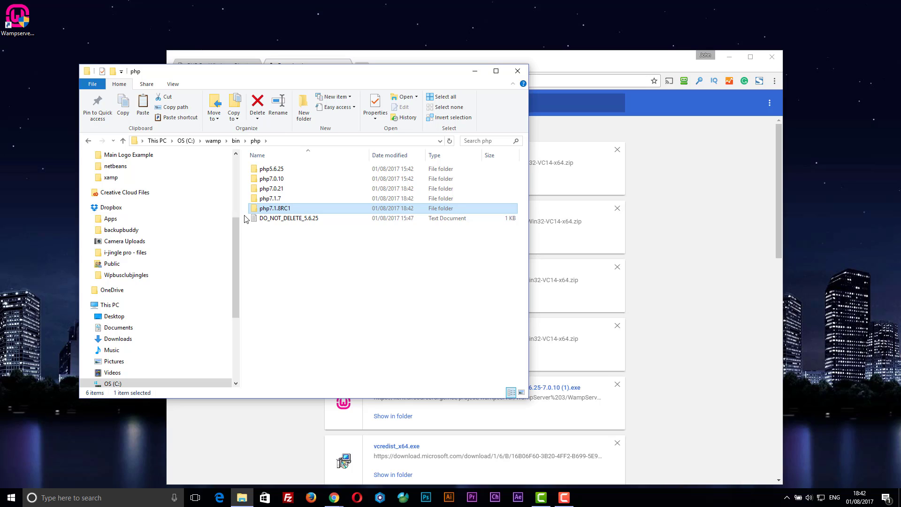
{"action": "double_click", "coordinate": [254, 190]}
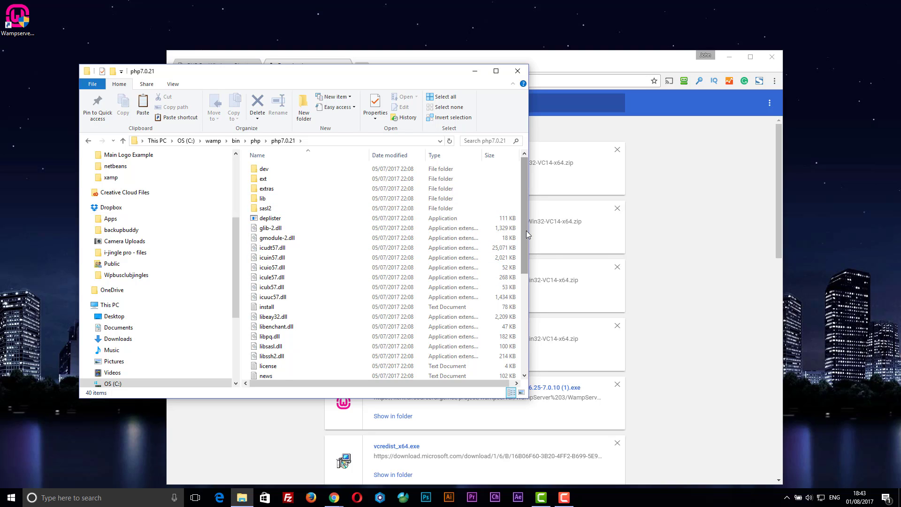
{"action": "left_click_drag", "start_coordinate": [526, 230], "coordinate": [523, 307]}
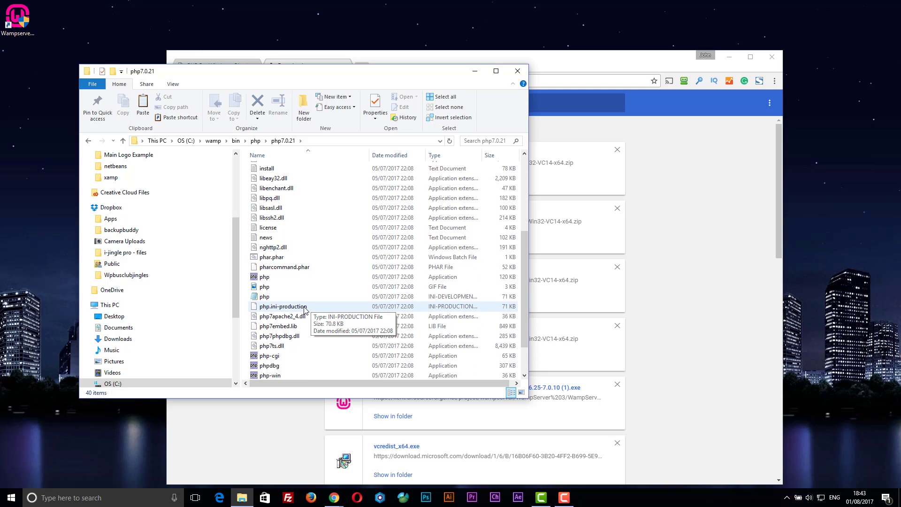
{"action": "left_click", "coordinate": [263, 298]}
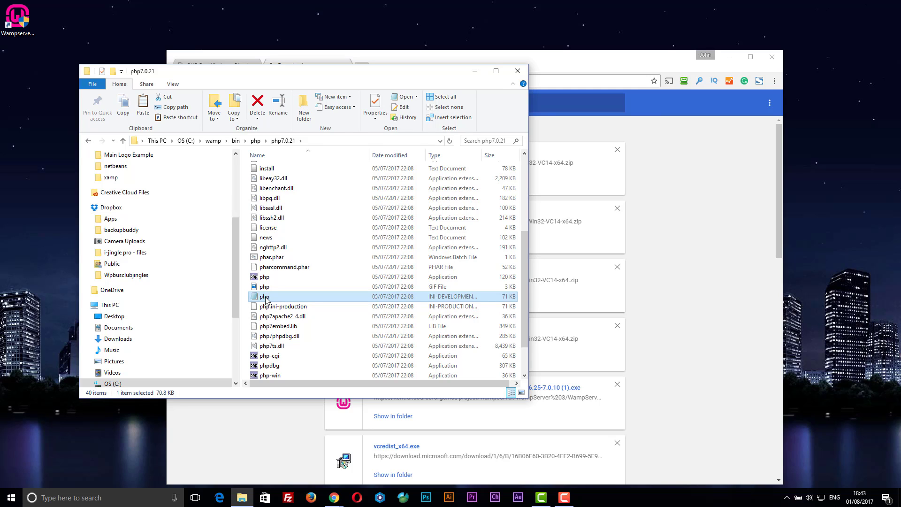
{"action": "double_click", "coordinate": [265, 297]}
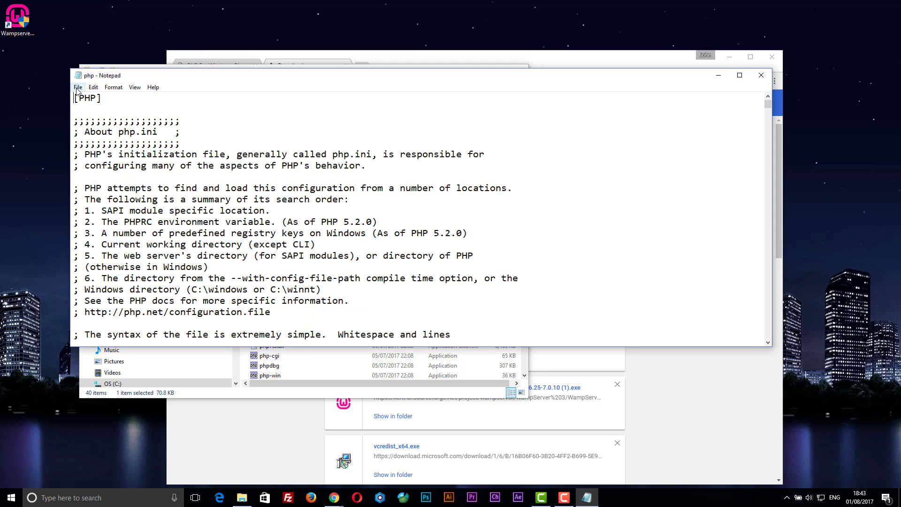
Save the open file in the php7.0.21 folder as phpForApache.ini using the All Files type, and close it
{"action": "left_click", "coordinate": [78, 87]}
{"action": "left_click", "coordinate": [94, 129]}
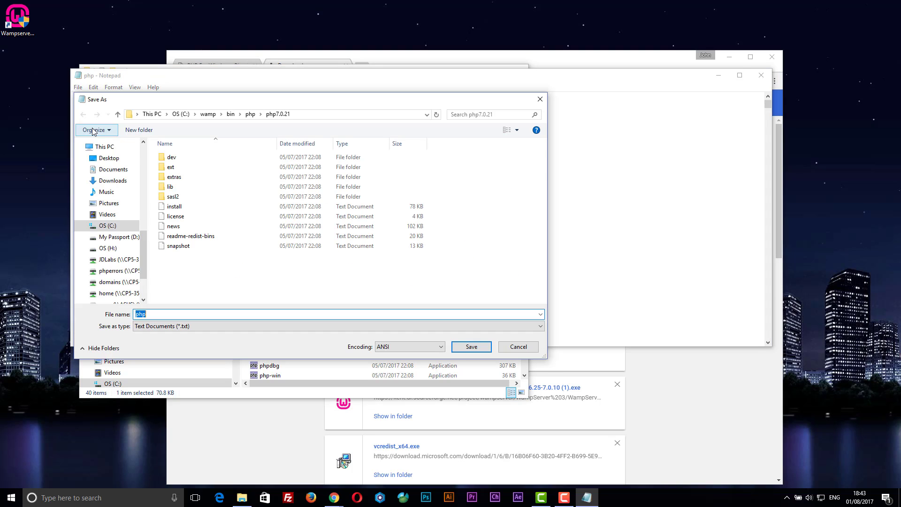
{"action": "left_click", "coordinate": [426, 326]}
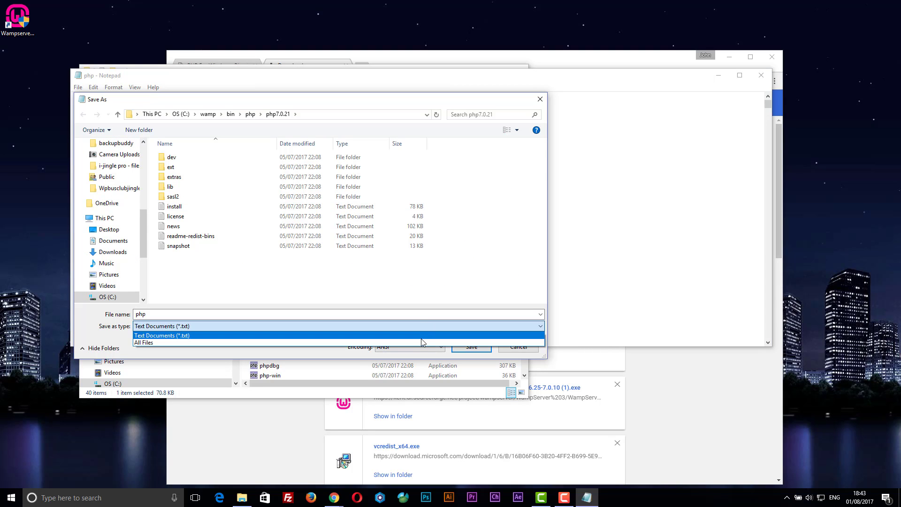
{"action": "left_click", "coordinate": [424, 343]}
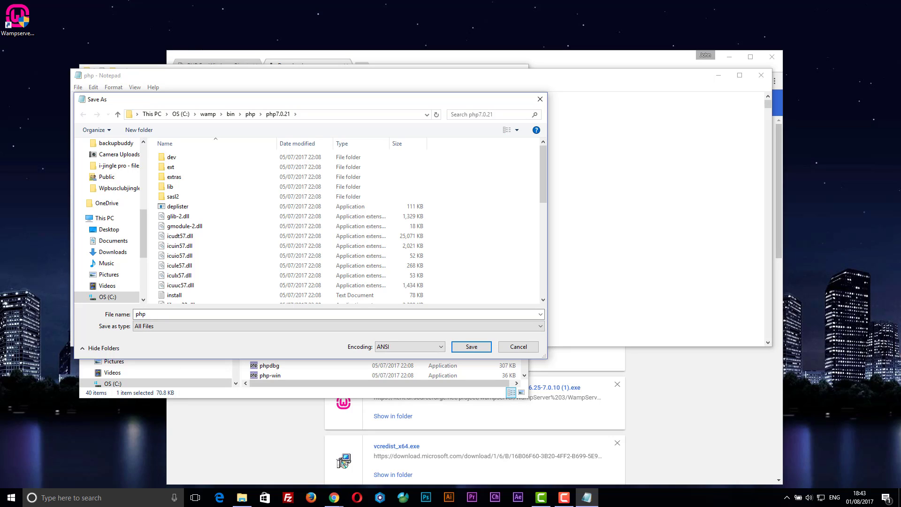
{"action": "left_click", "coordinate": [334, 497]}
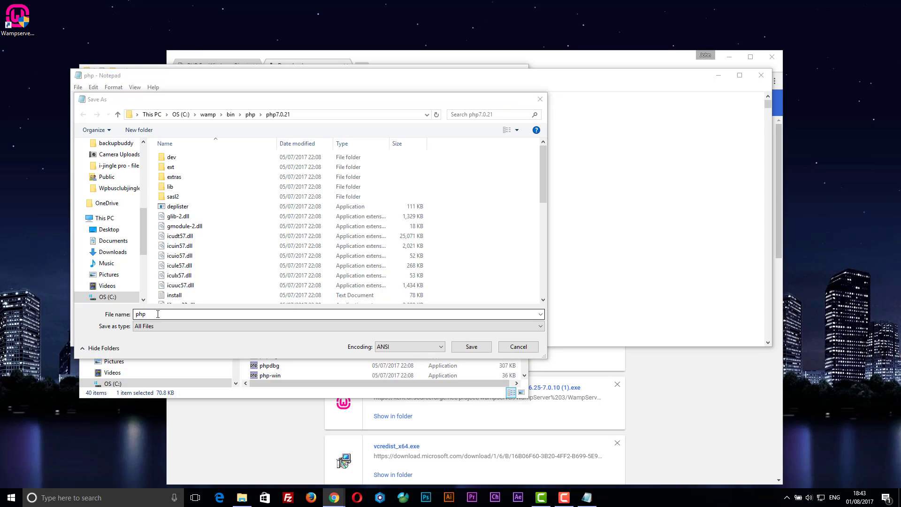
{"action": "left_click", "coordinate": [86, 308]}
{"action": "type", "text": "phpForApache.ini"}
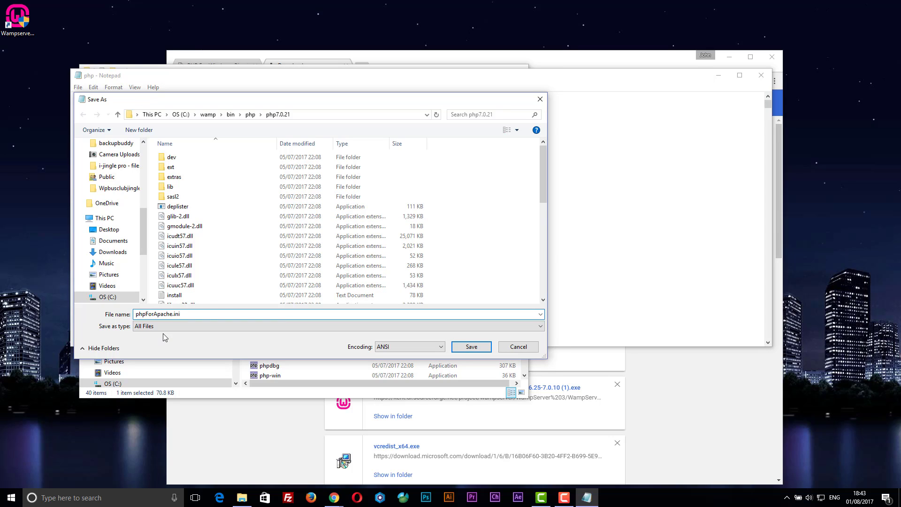
{"action": "left_click", "coordinate": [471, 347]}
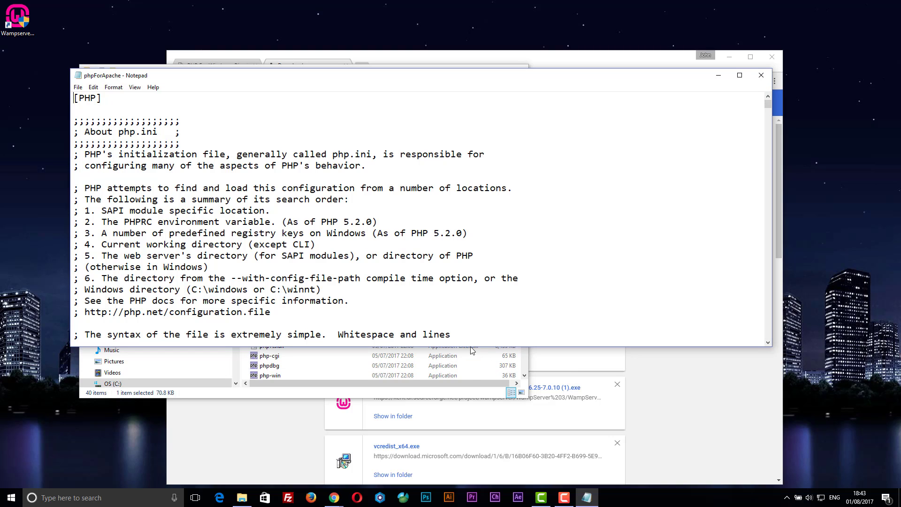
{"action": "left_click", "coordinate": [760, 75]}
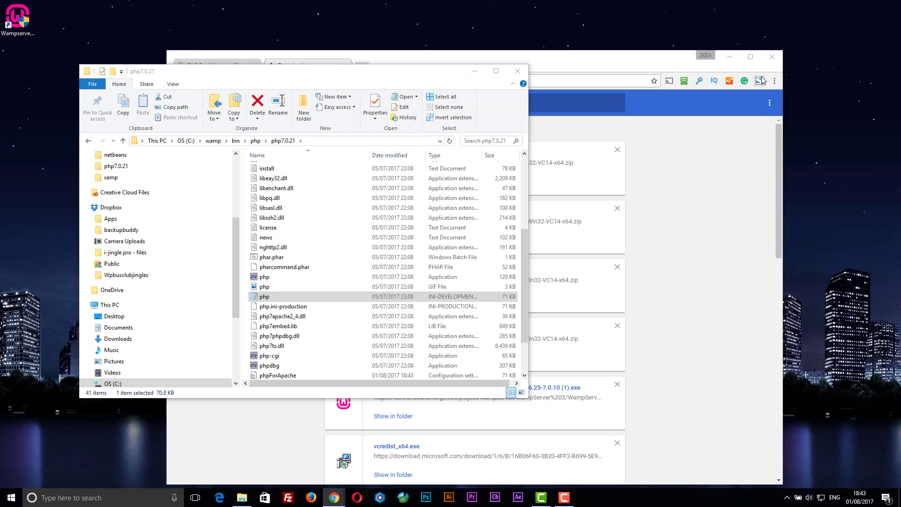
Open the php INI-DEVELOPMENT file from the php7.1.7 folder in Notepad
{"action": "left_click", "coordinate": [256, 141]}
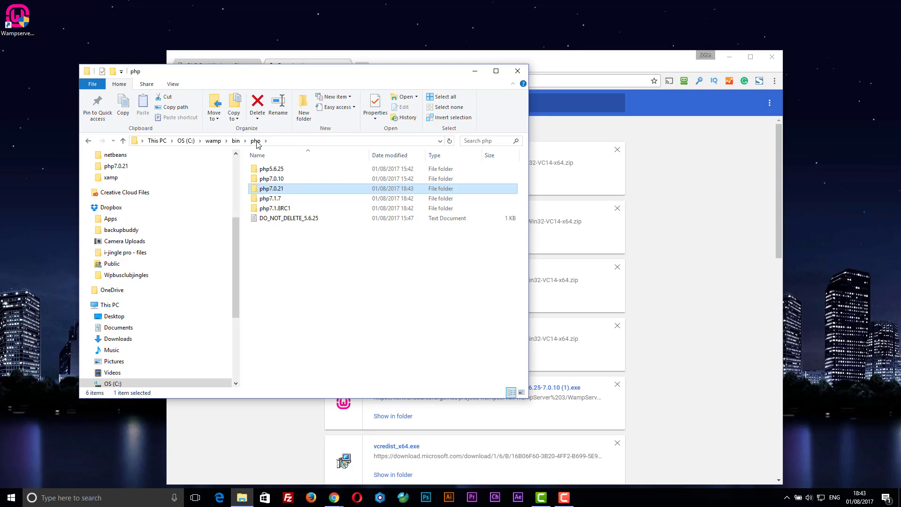
{"action": "double_click", "coordinate": [261, 200]}
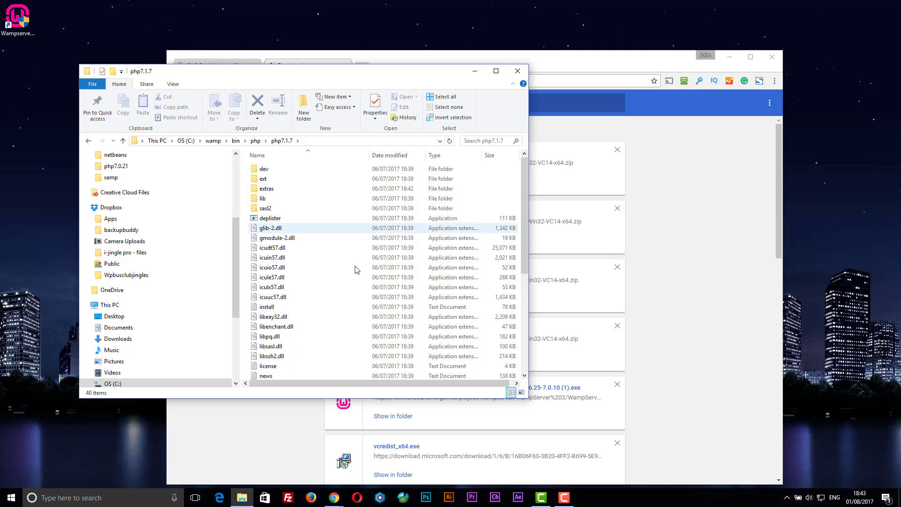
{"action": "scroll", "coordinate": [328, 286], "scroll_direction": "down", "scroll_amount": 5}
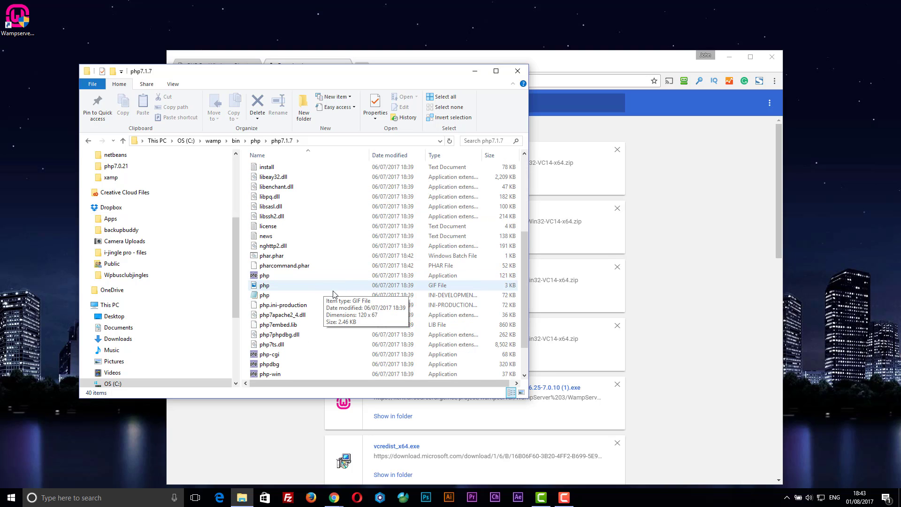
{"action": "double_click", "coordinate": [262, 295]}
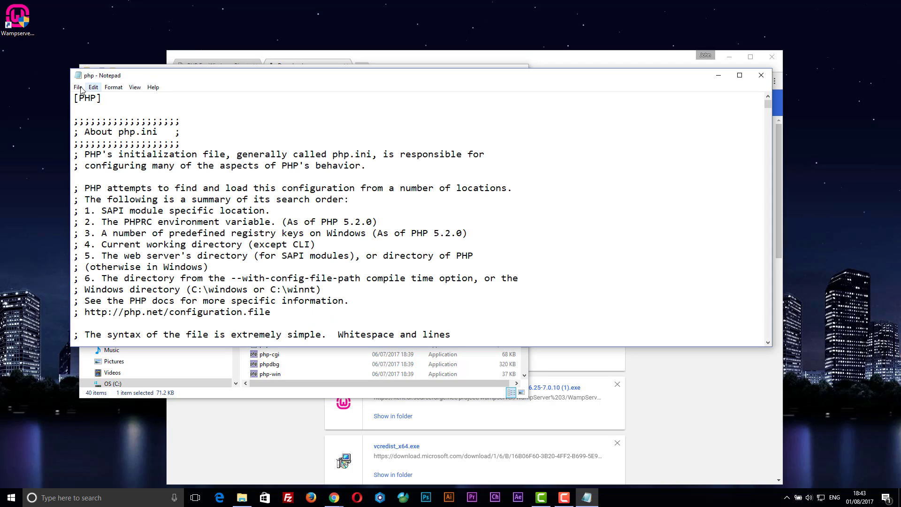
Save the open file in the php7.1.7 folder as phpForApache.ini using the All Files type, and close it
{"action": "left_click", "coordinate": [78, 87]}
{"action": "left_click", "coordinate": [86, 133]}
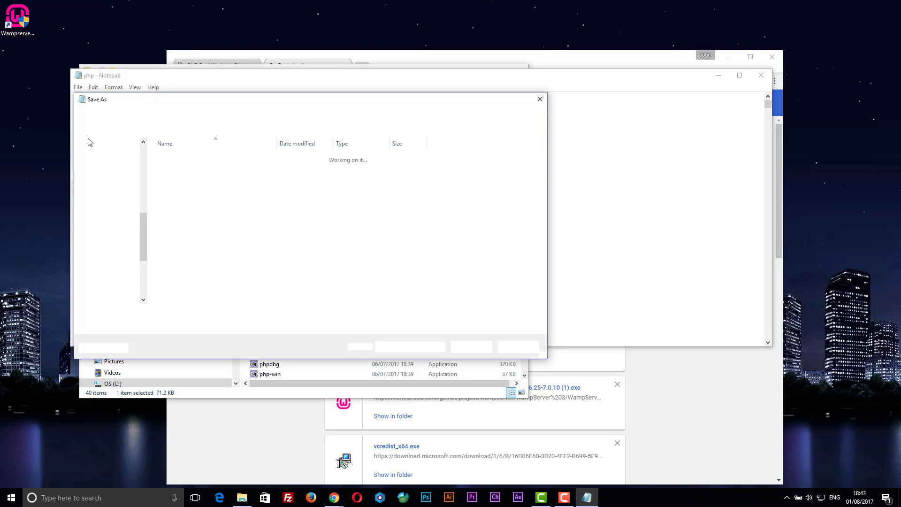
{"action": "left_click", "coordinate": [245, 326]}
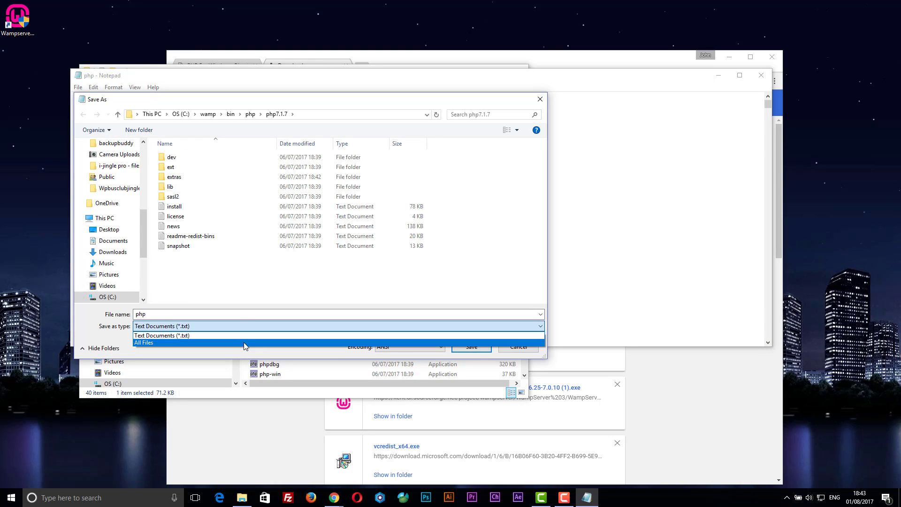
{"action": "left_click", "coordinate": [244, 346]}
{"action": "double_click", "coordinate": [174, 313]}
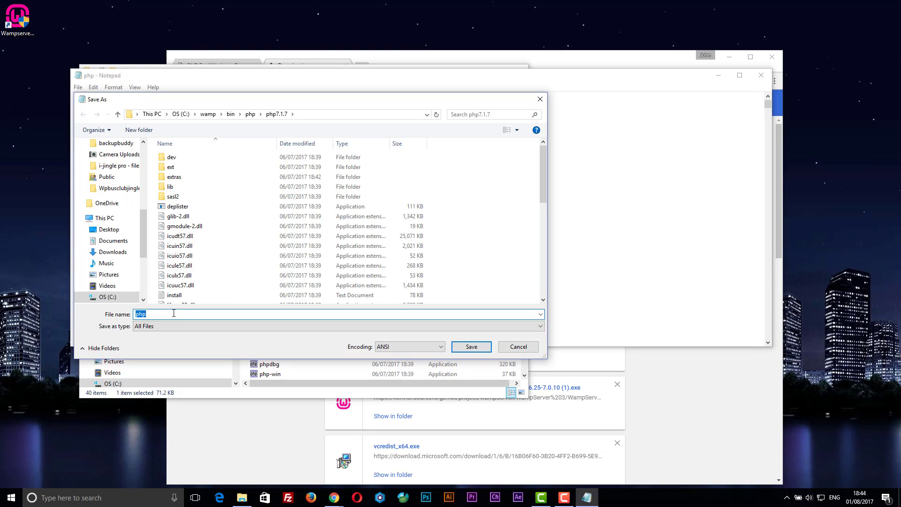
{"action": "type", "text": "phpForApache.ini"}
{"action": "left_click", "coordinate": [471, 346]}
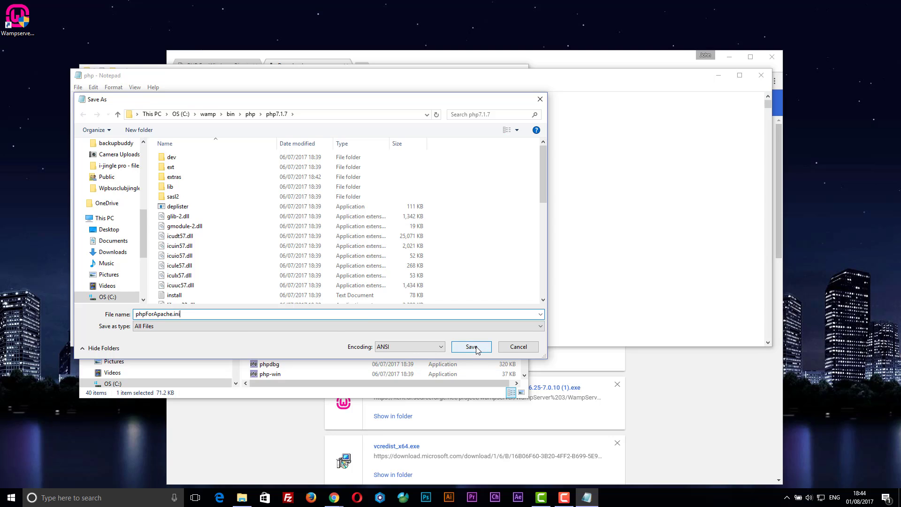
{"action": "left_click", "coordinate": [761, 75]}
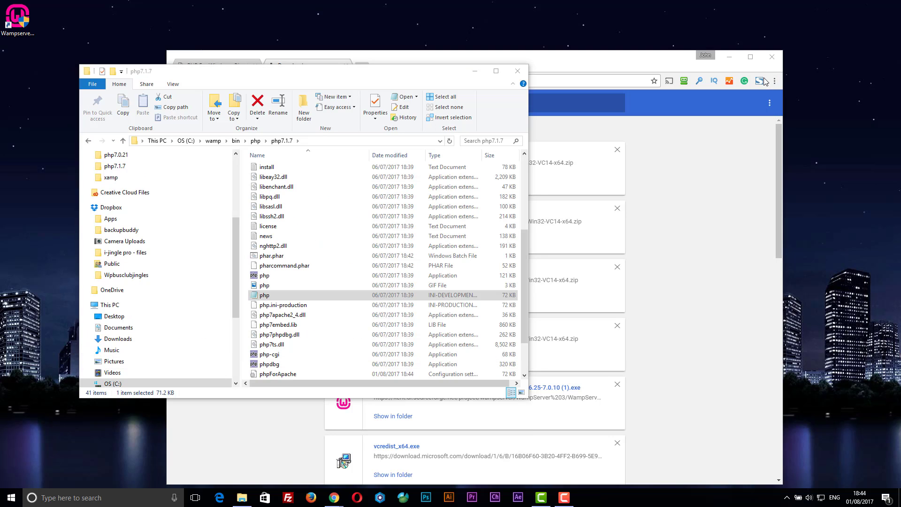
Open the php INI-DEVELOPMENT file from the php7.1.8RC1 folder in Notepad
{"action": "left_click", "coordinate": [255, 140]}
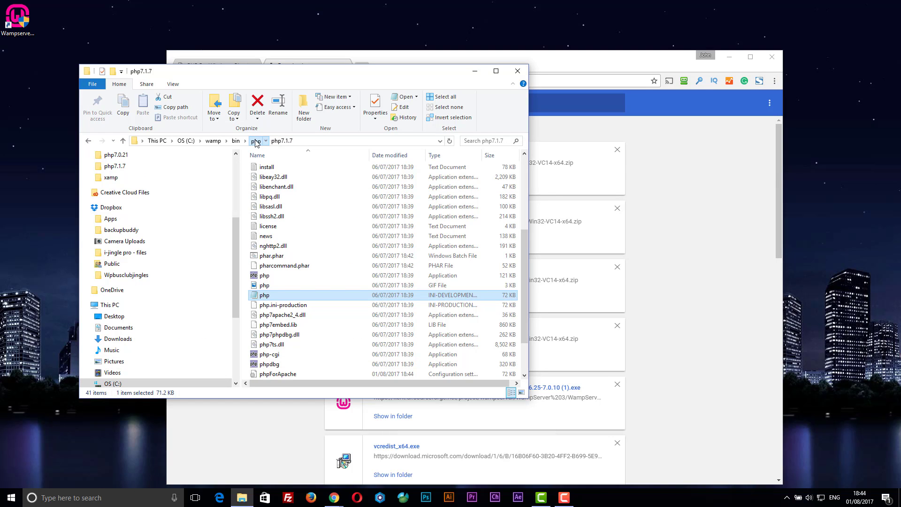
{"action": "double_click", "coordinate": [498, 208]}
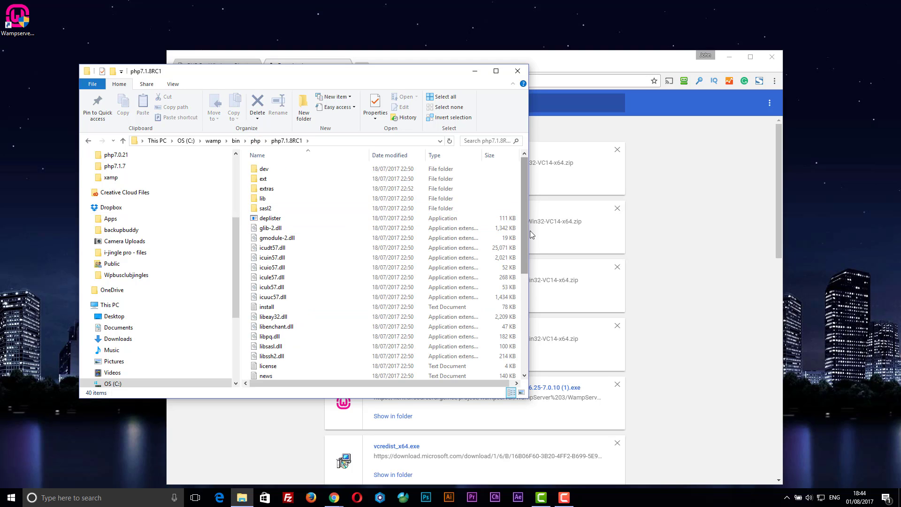
{"action": "left_click_drag", "start_coordinate": [525, 207], "coordinate": [539, 294]}
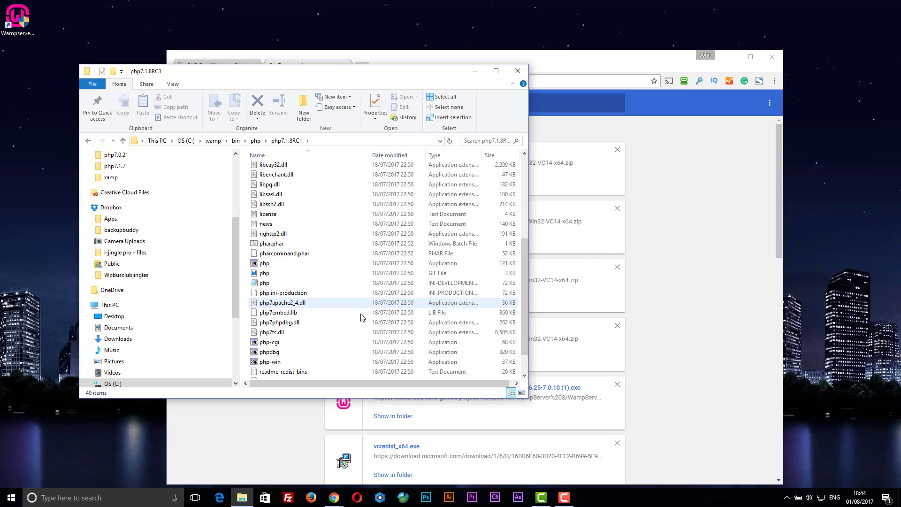
{"action": "left_click", "coordinate": [261, 283]}
{"action": "double_click", "coordinate": [261, 283]}
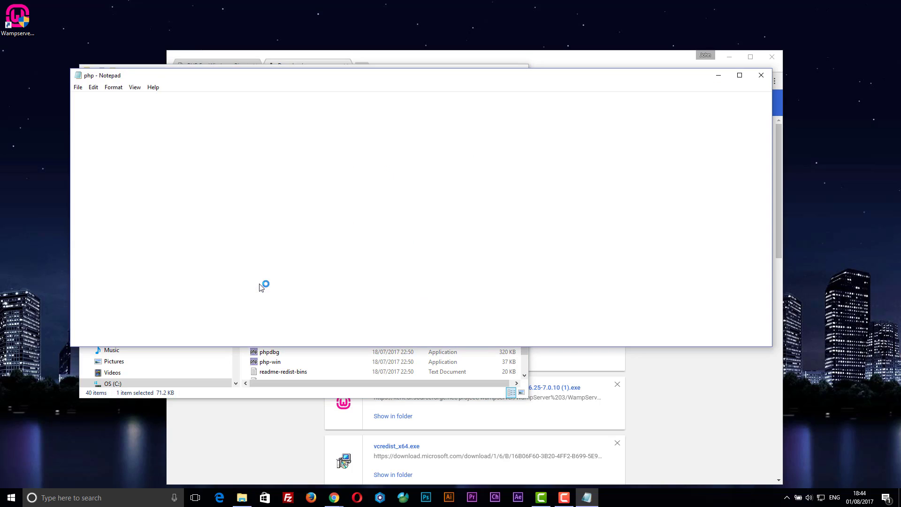
Save the open file in the php7.1.8RC1 folder as phpForApache.ini using the All Files type, and close all open windows
{"action": "left_click", "coordinate": [78, 87]}
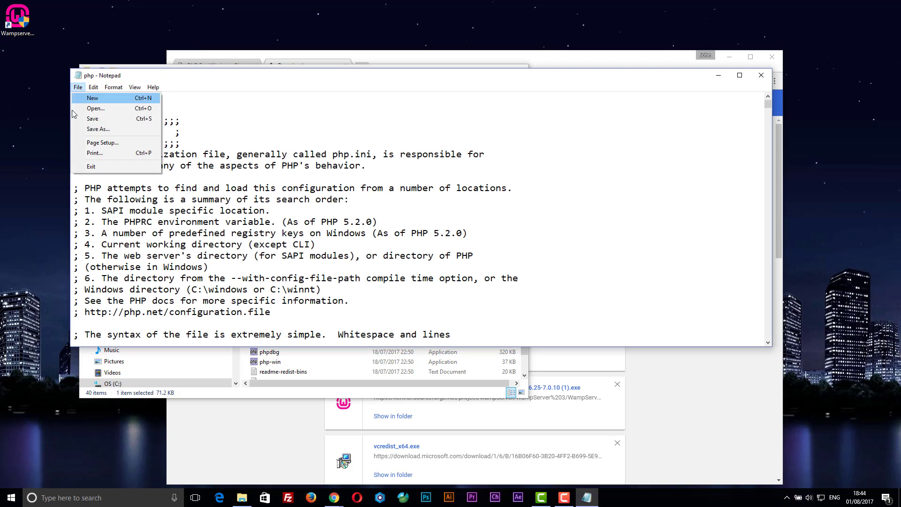
{"action": "left_click", "coordinate": [92, 130]}
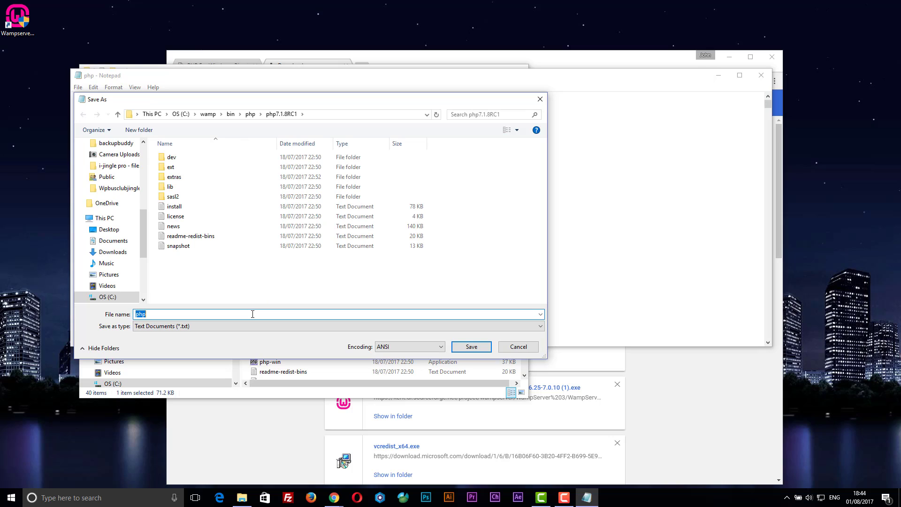
{"action": "type", "text": "phpForApache.ini"}
{"action": "left_click", "coordinate": [469, 329]}
{"action": "left_click", "coordinate": [406, 342]}
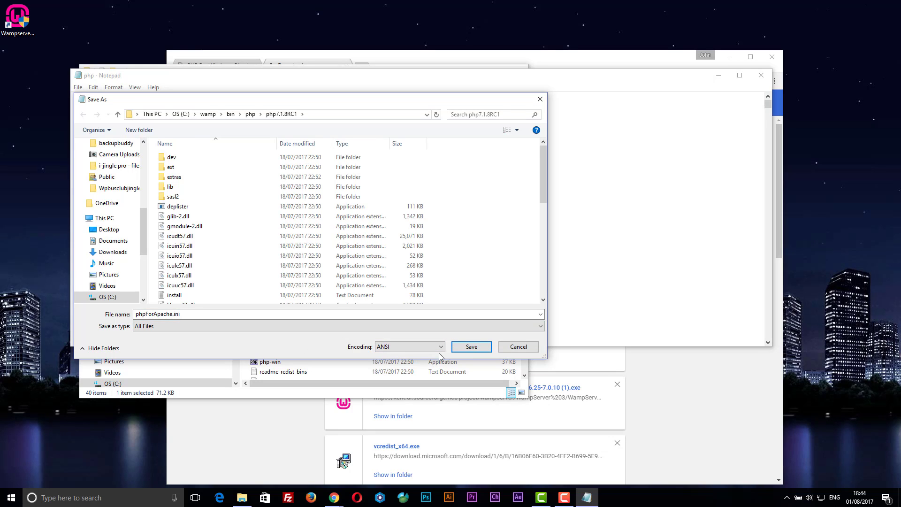
{"action": "left_click", "coordinate": [470, 347]}
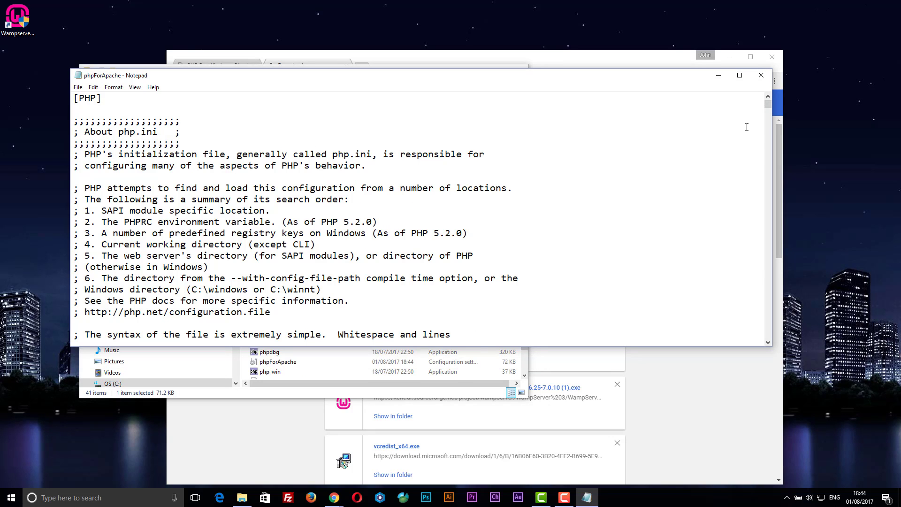
{"action": "left_click", "coordinate": [761, 76]}
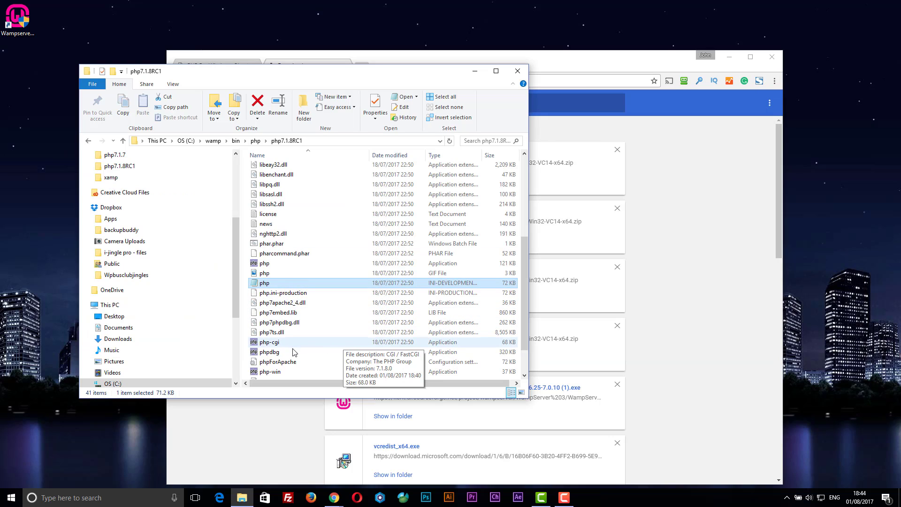
{"action": "left_click", "coordinate": [517, 70]}
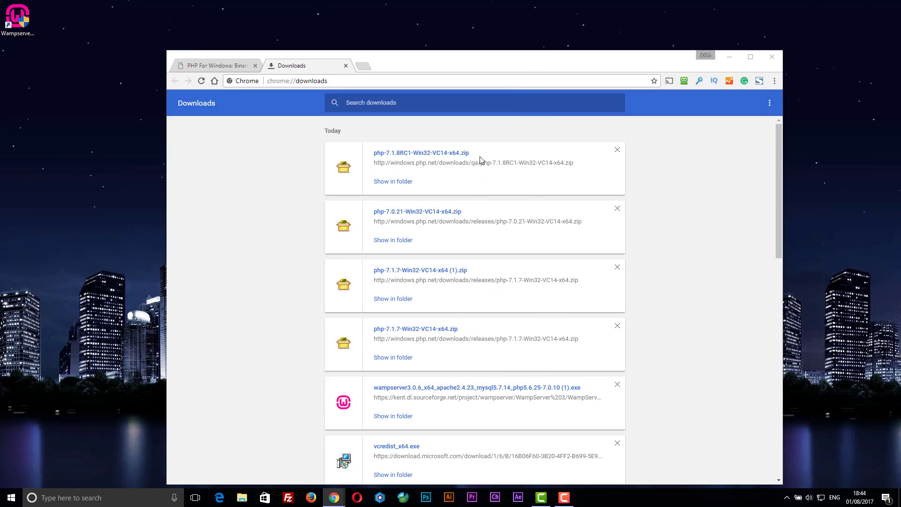
{"action": "left_click", "coordinate": [769, 60]}
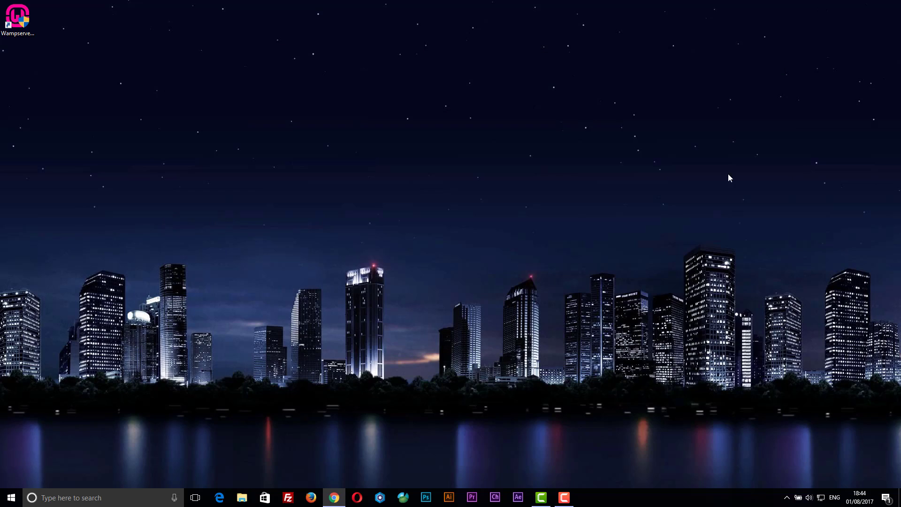
{"action": "left_click", "coordinate": [786, 498]}
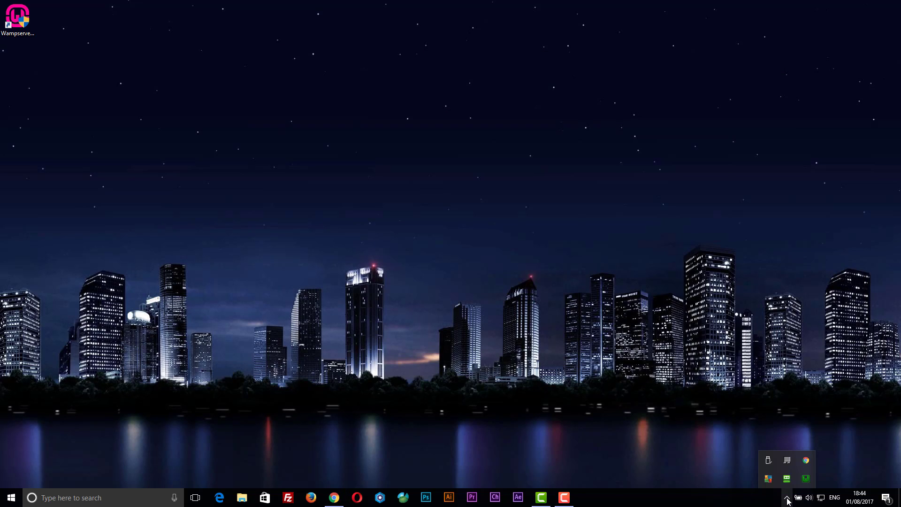
{"action": "left_click", "coordinate": [805, 478]}
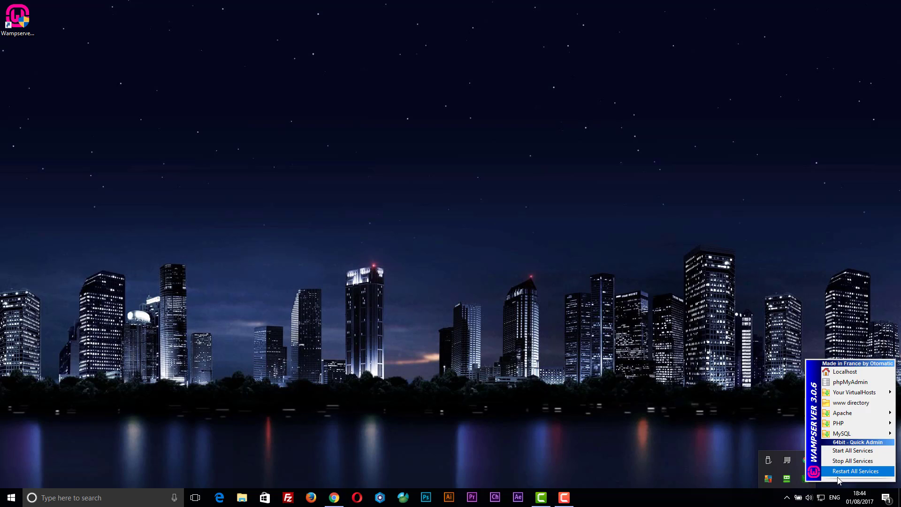
{"action": "left_click", "coordinate": [733, 465]}
Exit the running WampServer and start it again
{"action": "left_click", "coordinate": [787, 498]}
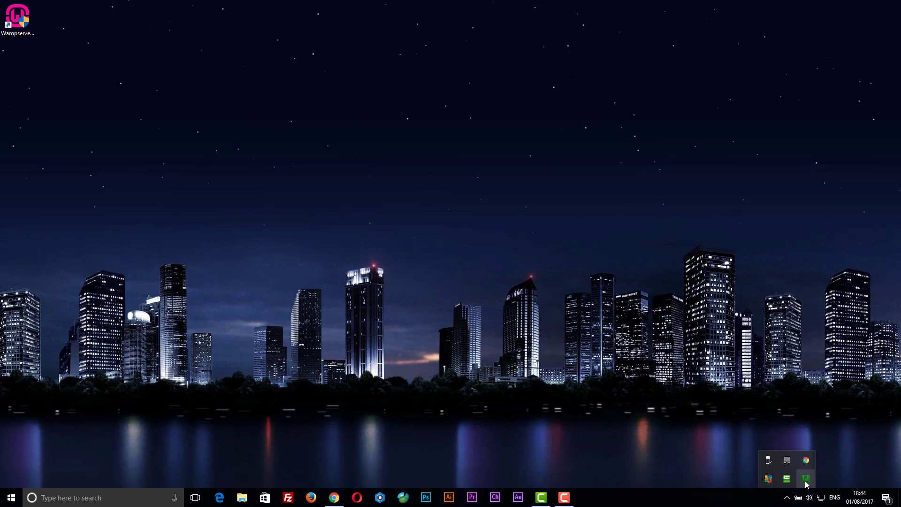
{"action": "right_click", "coordinate": [805, 479]}
{"action": "left_click", "coordinate": [812, 475]}
{"action": "double_click", "coordinate": [20, 21]}
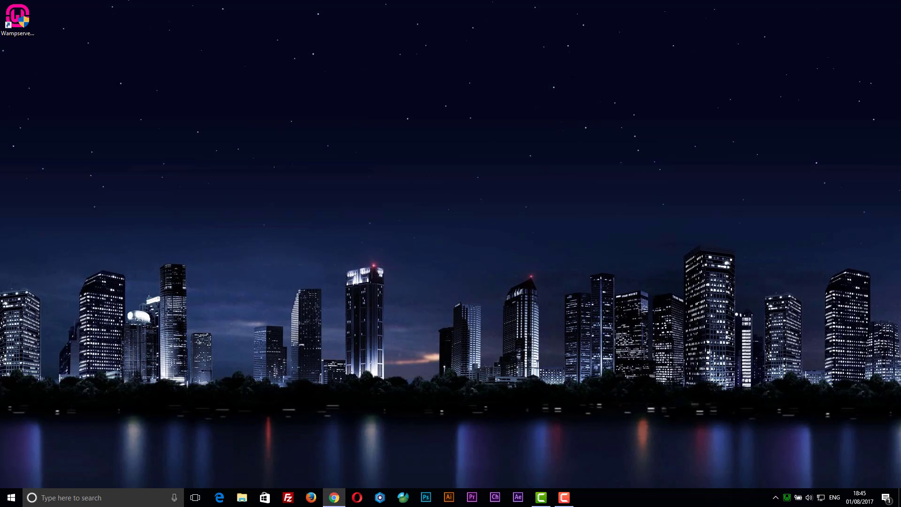
Examine the PHP and Apache entries in WampServer's menu, and close the menu
{"action": "left_click", "coordinate": [786, 498]}
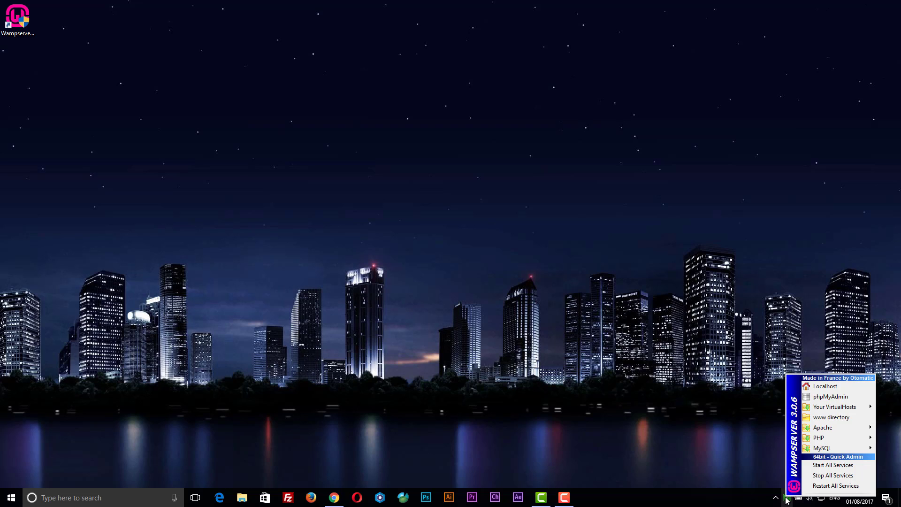
{"action": "mouse_move", "coordinate": [821, 437]}
{"action": "mouse_move", "coordinate": [771, 440]}
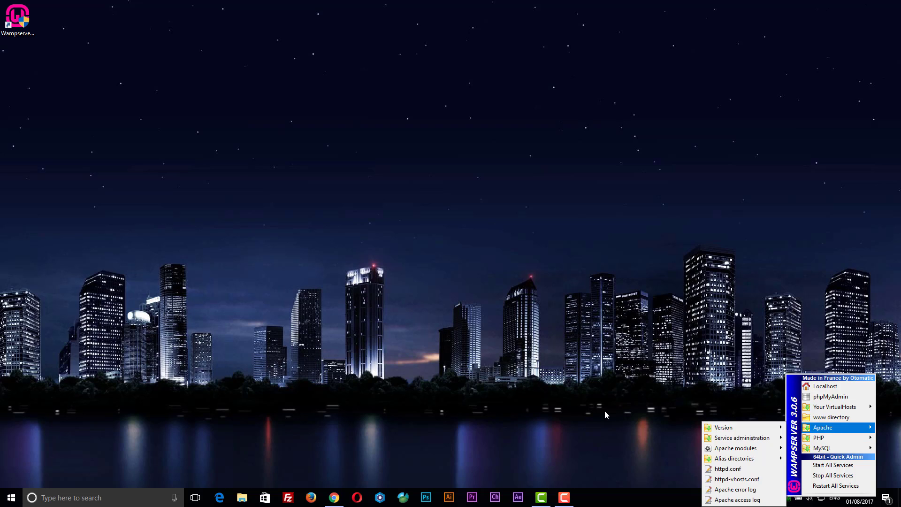
{"action": "left_click", "coordinate": [588, 413]}
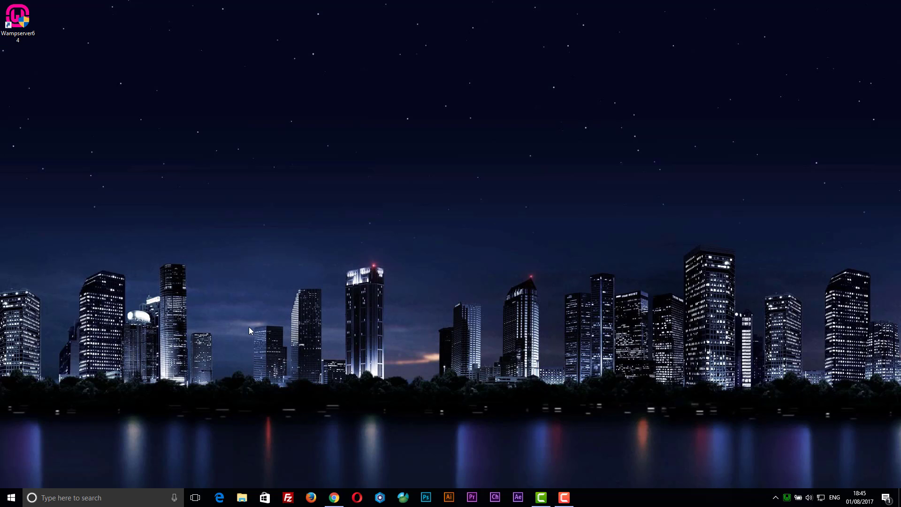